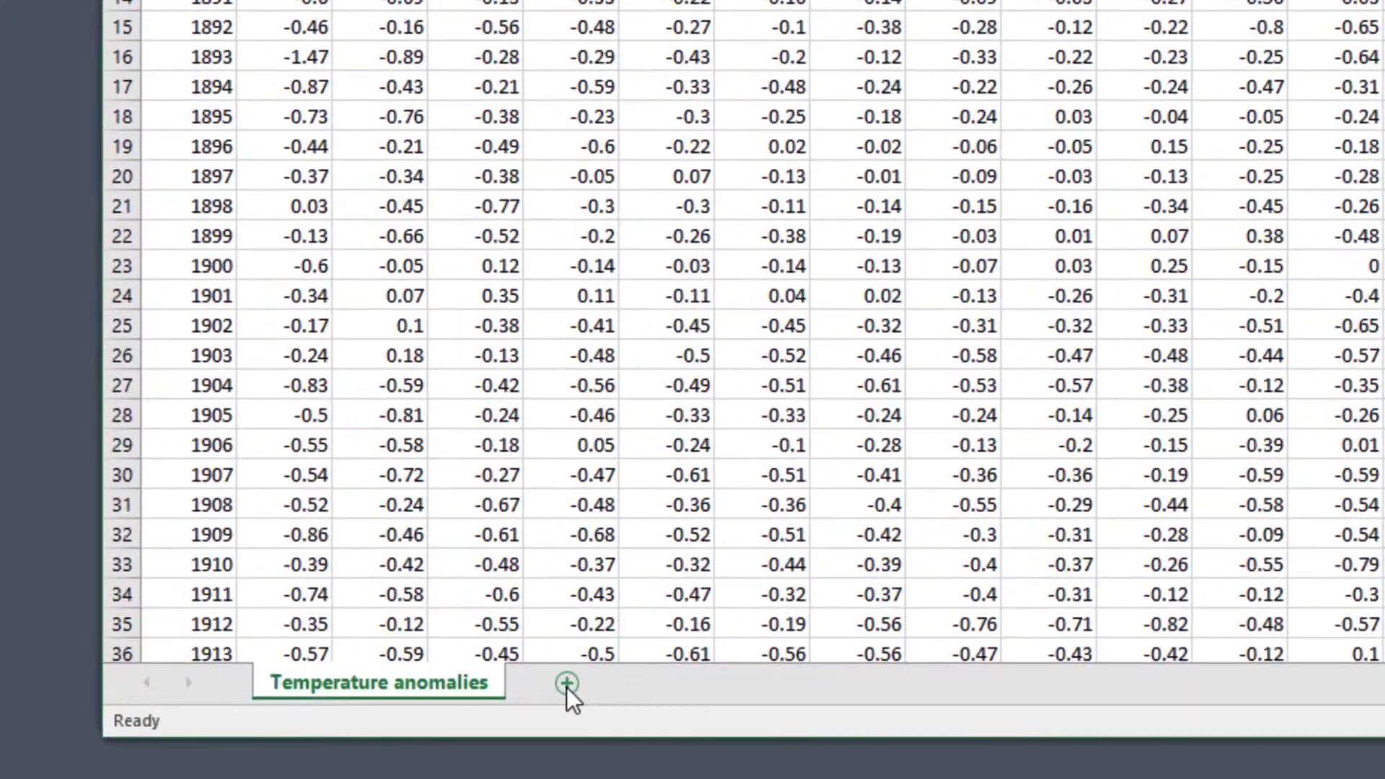
- Add a new sheet with headings '1951-1980' in A1 and 'Frequency of temperature anomalies' in A2
left_click(523, 688)
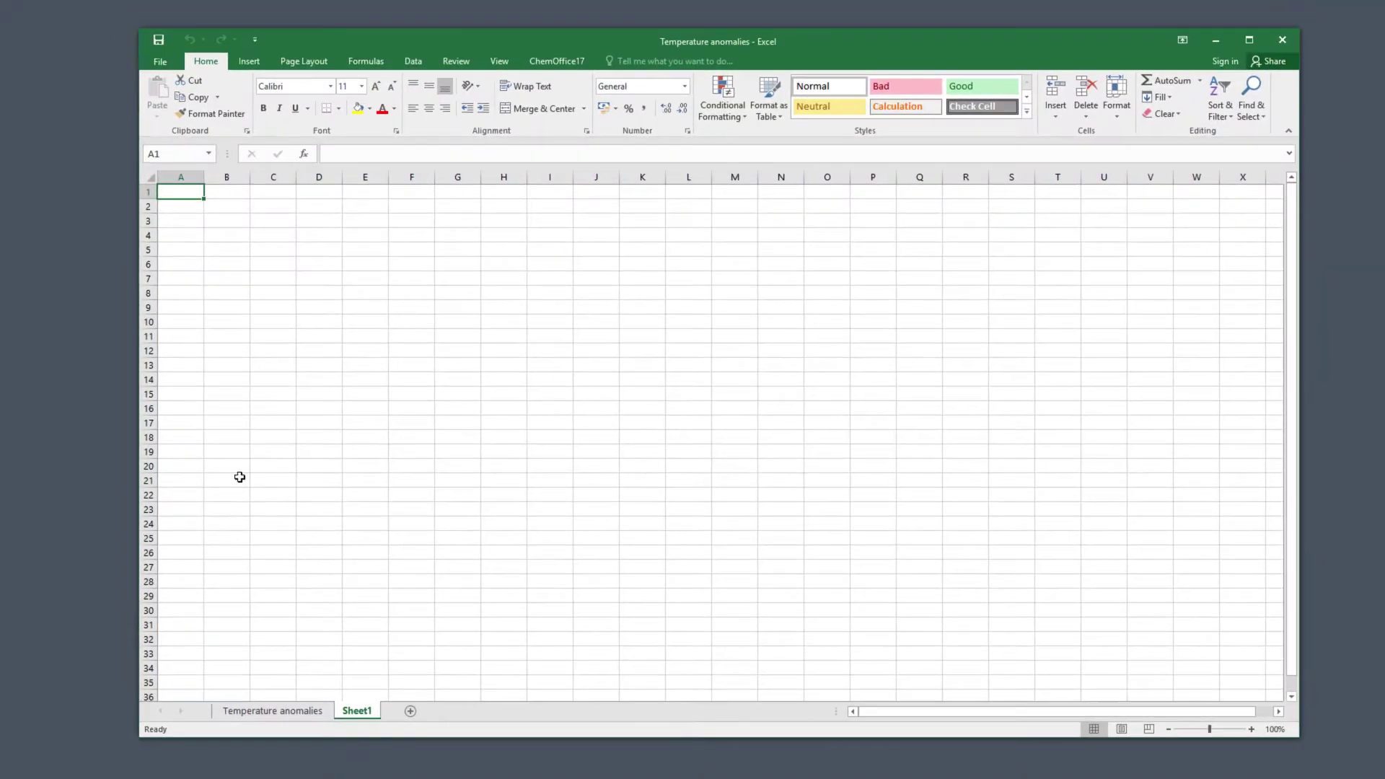
type("1951-1980")
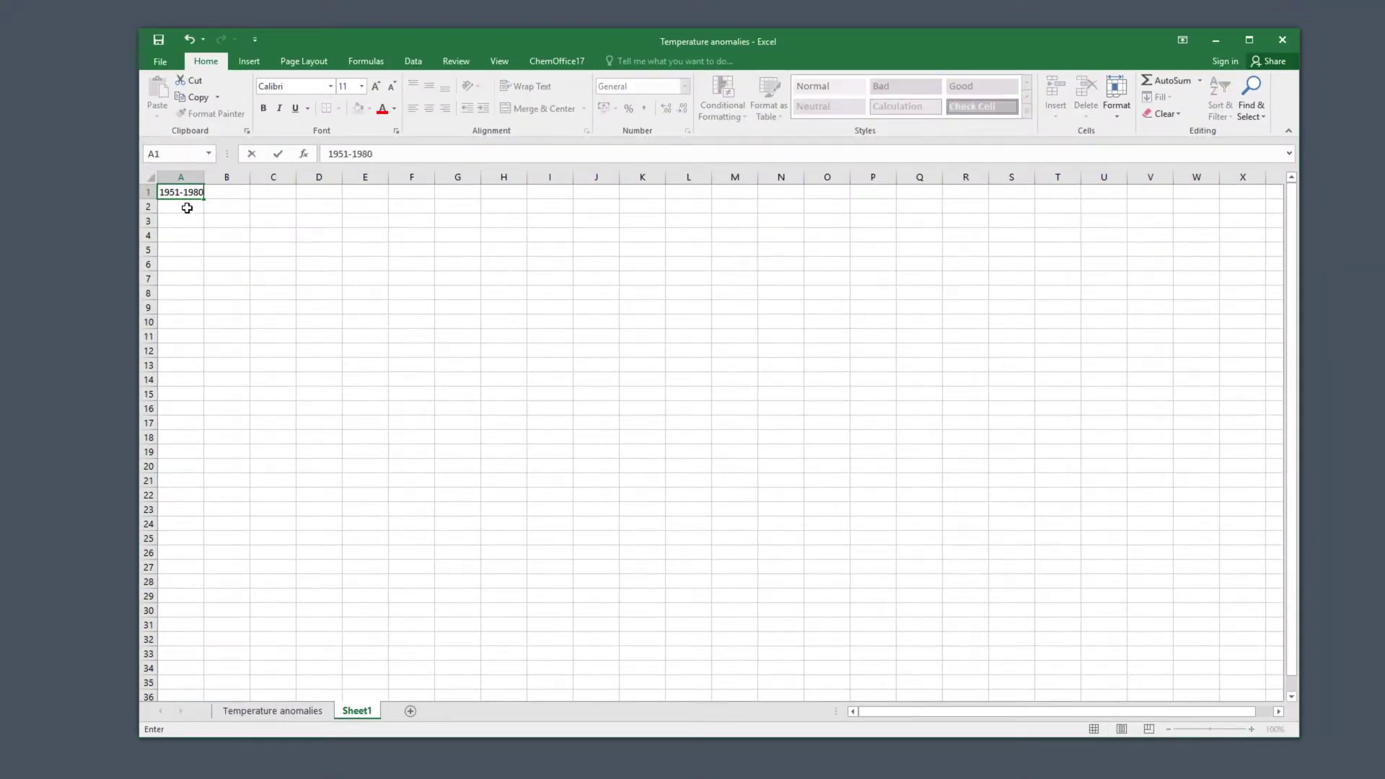
key("Return")
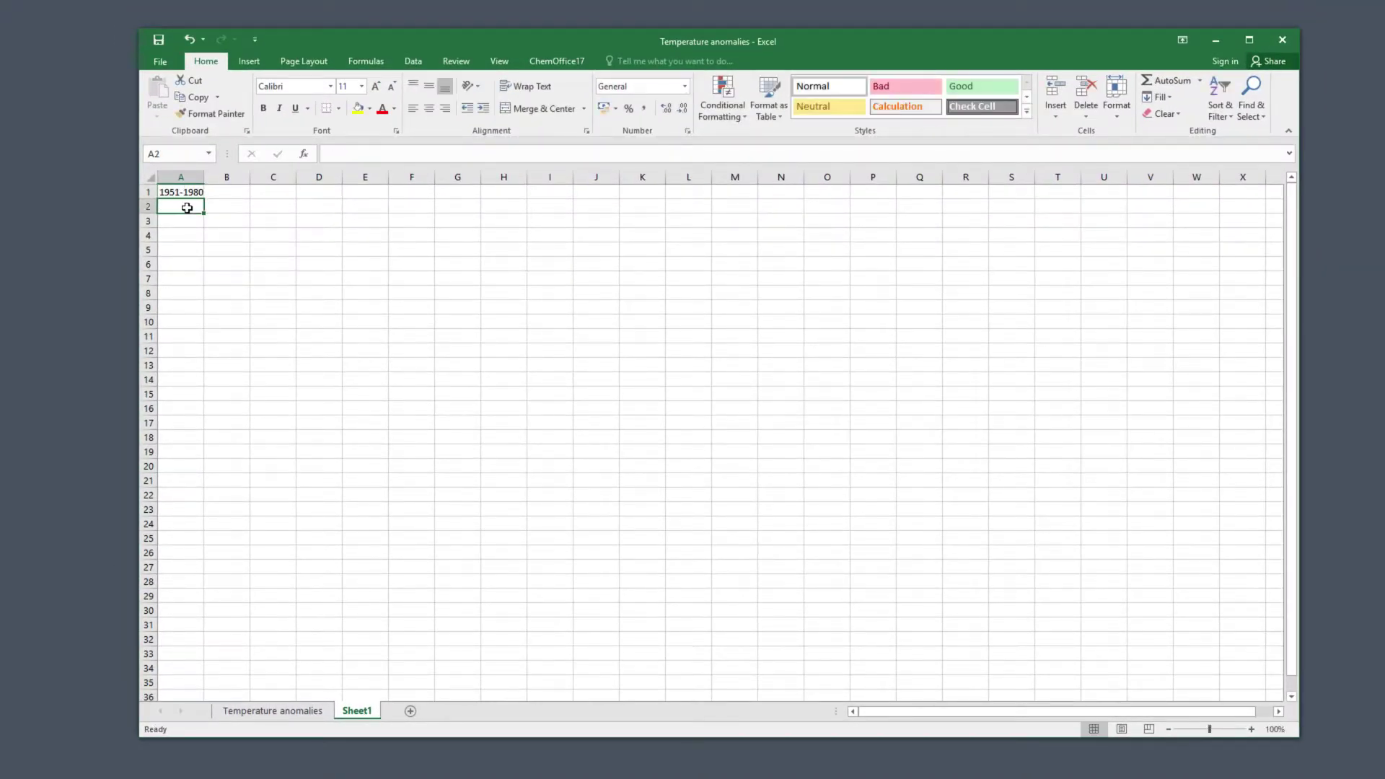
type("Frequenc")
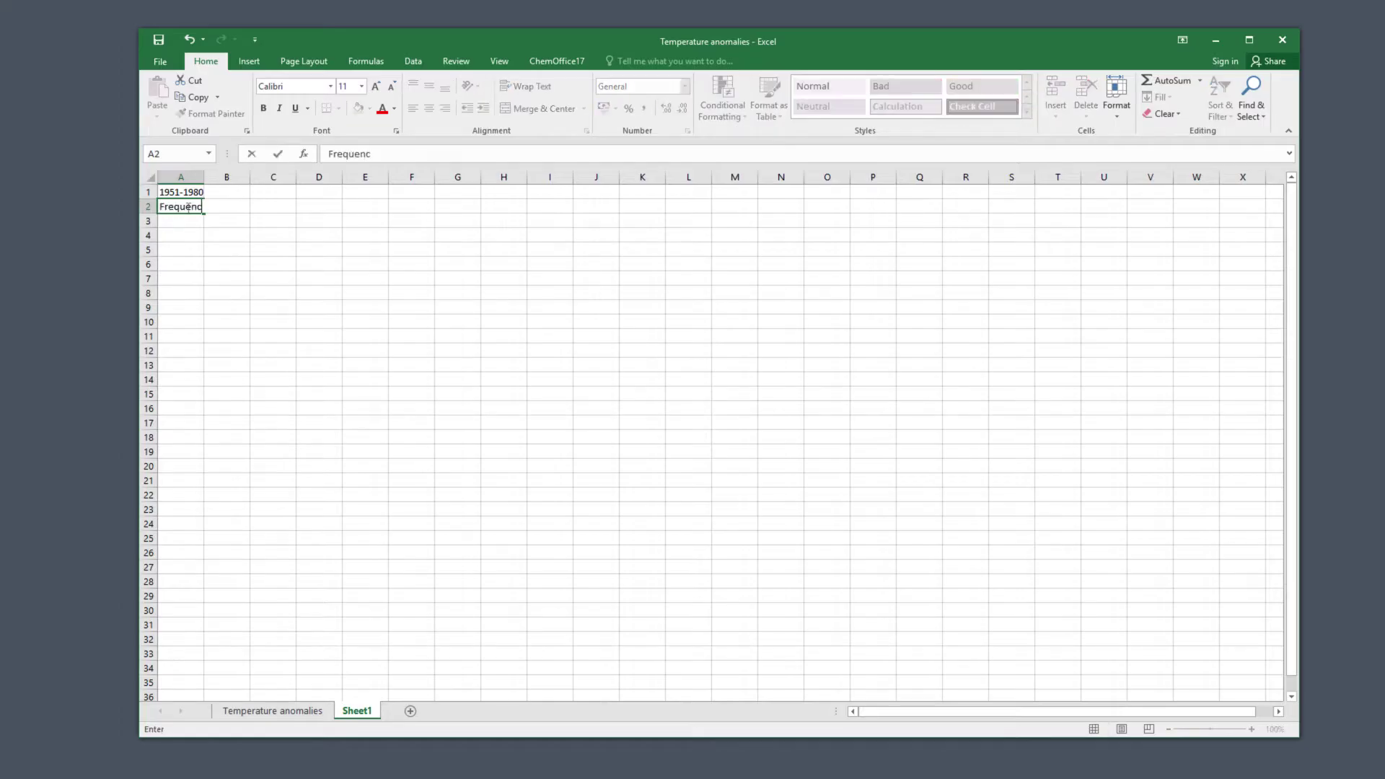
type("y of temperature an")
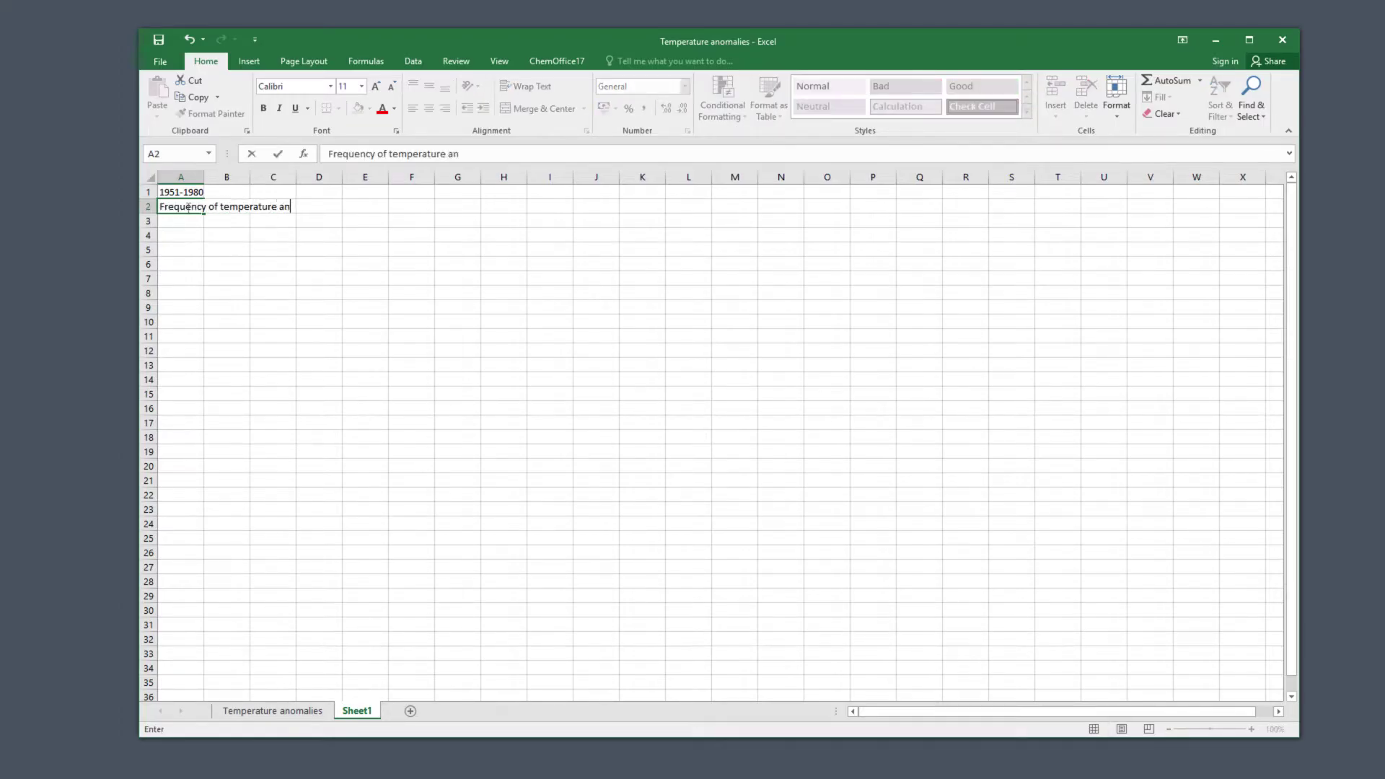
type("omalies")
key("Return")
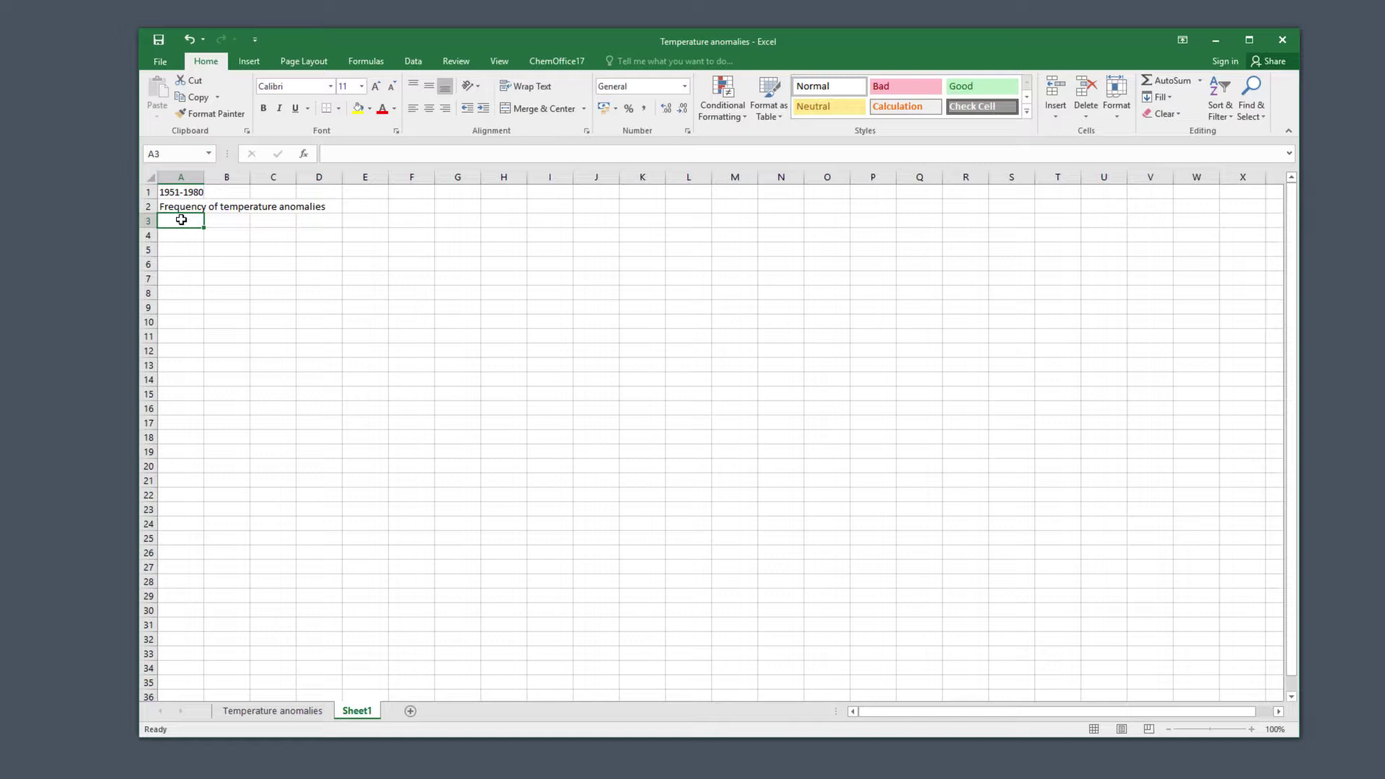
- Fill bins from -0.3 to 1.05 in 0.05 steps down A3:A30
type("-")
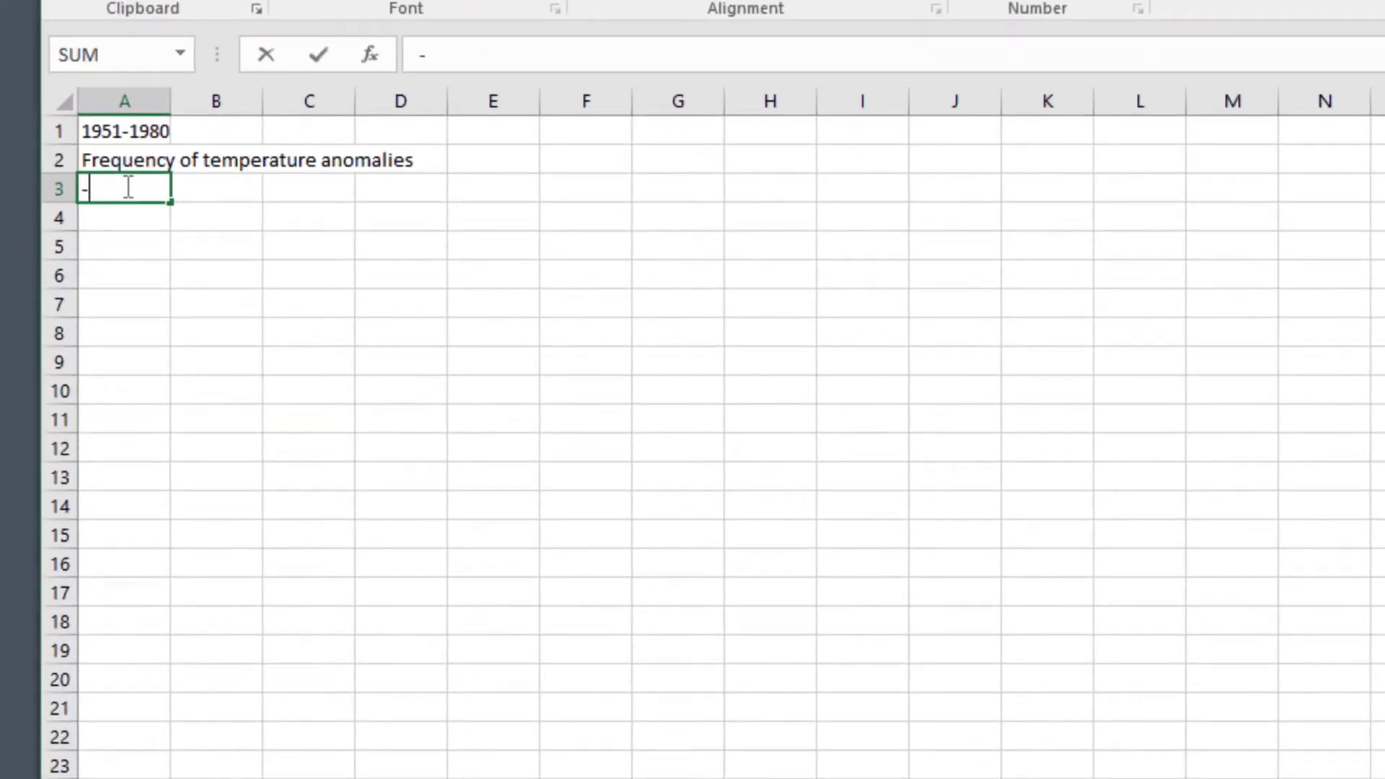
type("0.3")
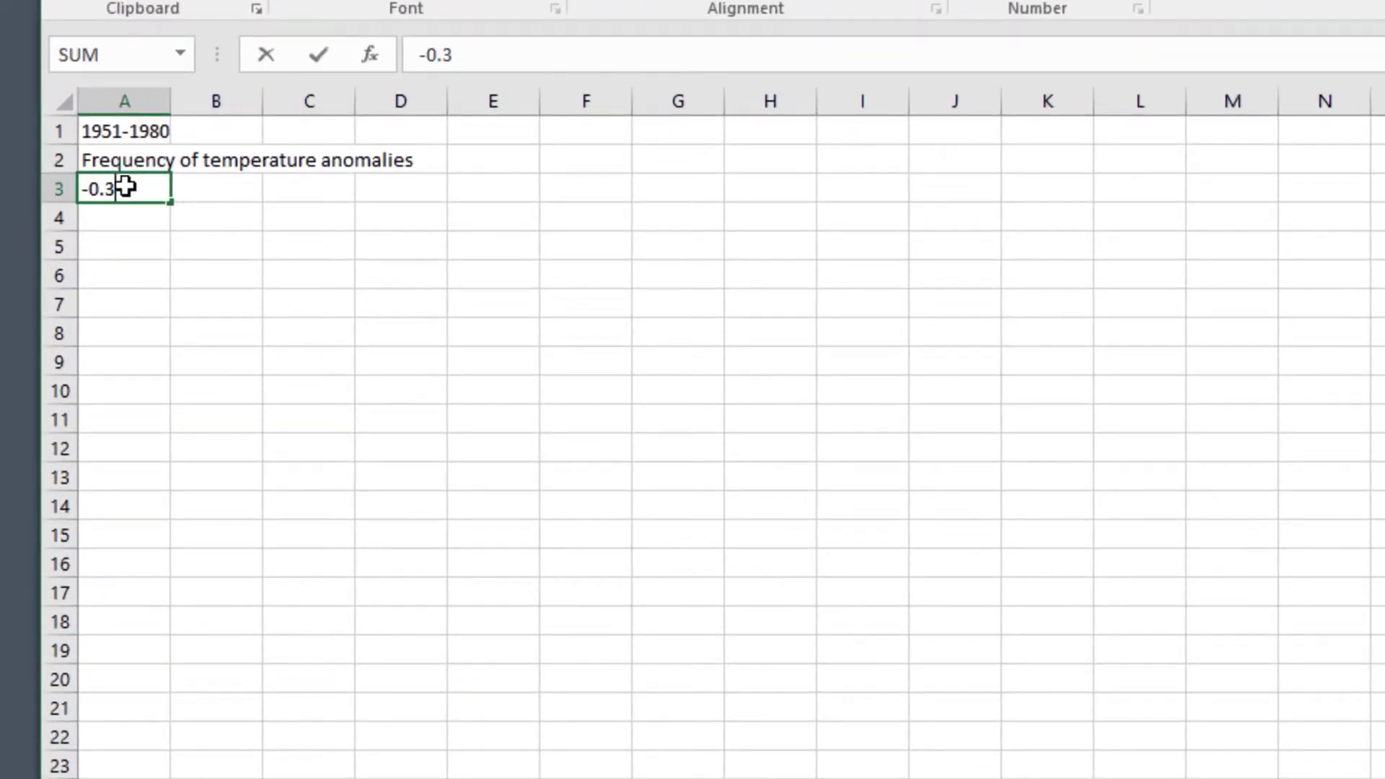
key("Return")
type("-")
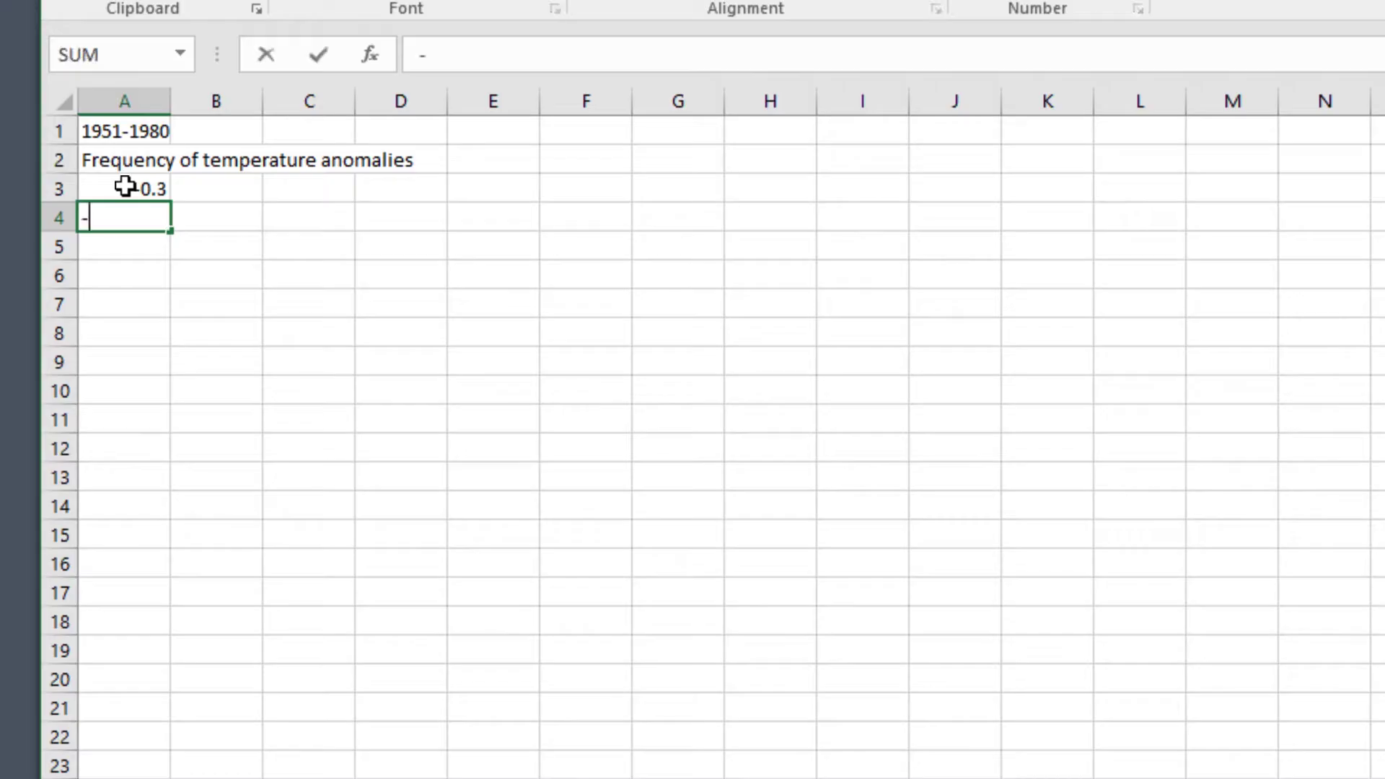
type("0.25")
key("Return")
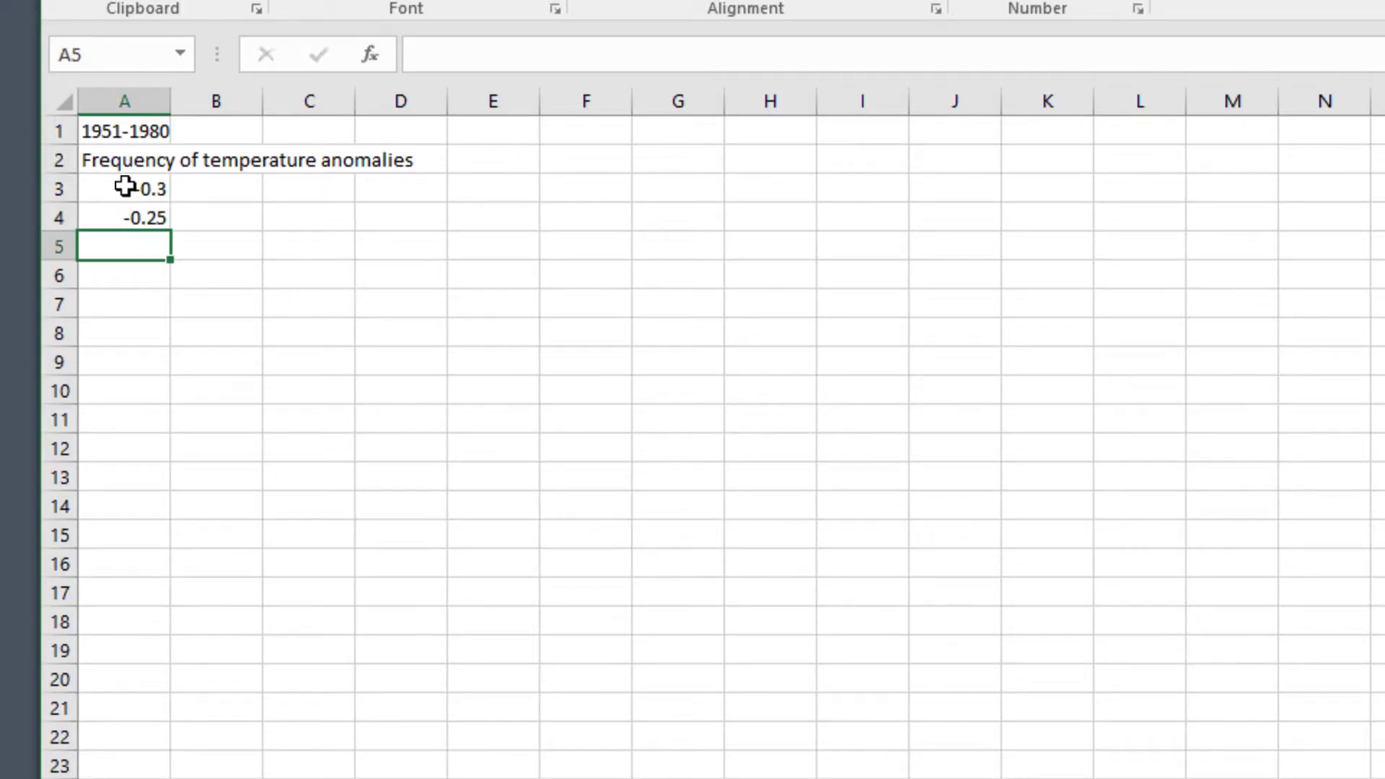
left_click_drag(125, 187, 175, 678)
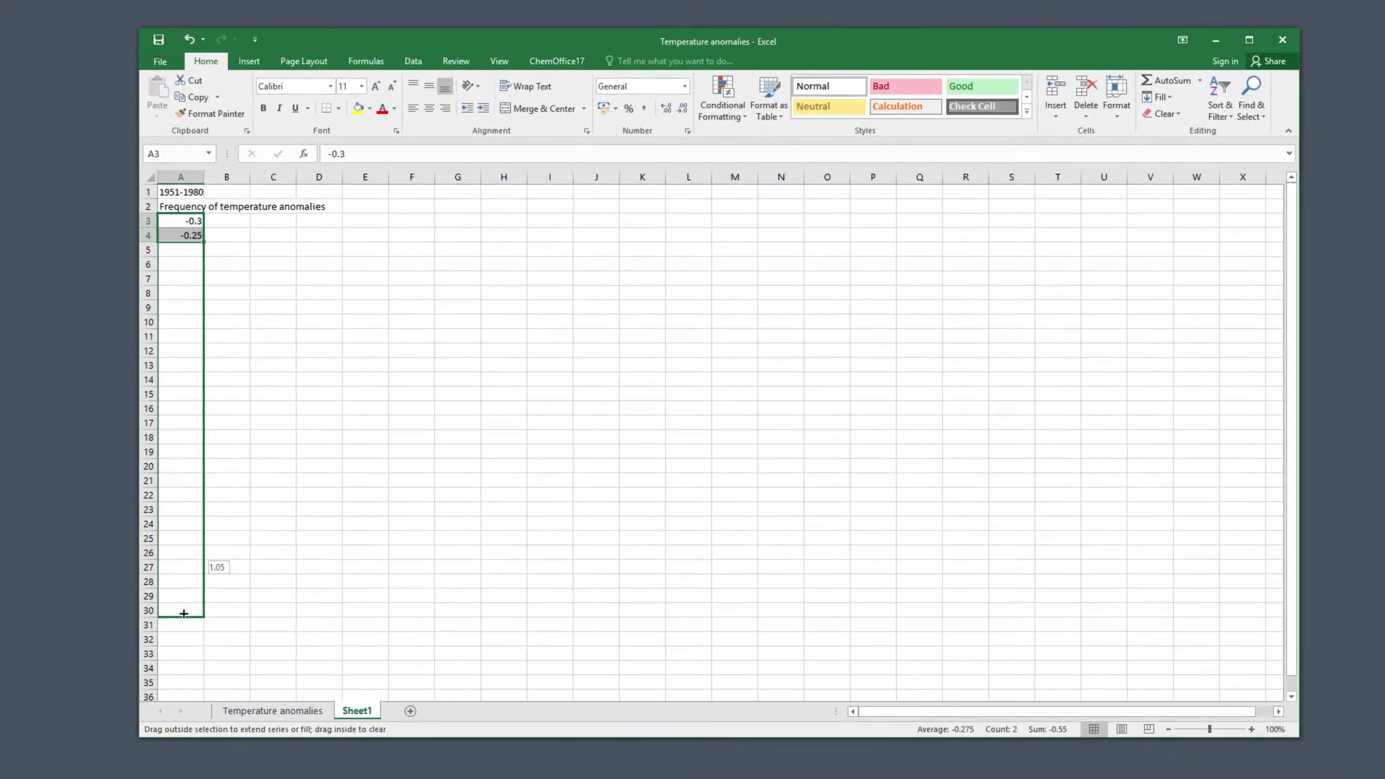
left_click_drag(183, 613, 182, 612)
scroll(182, 612, "down", 1)
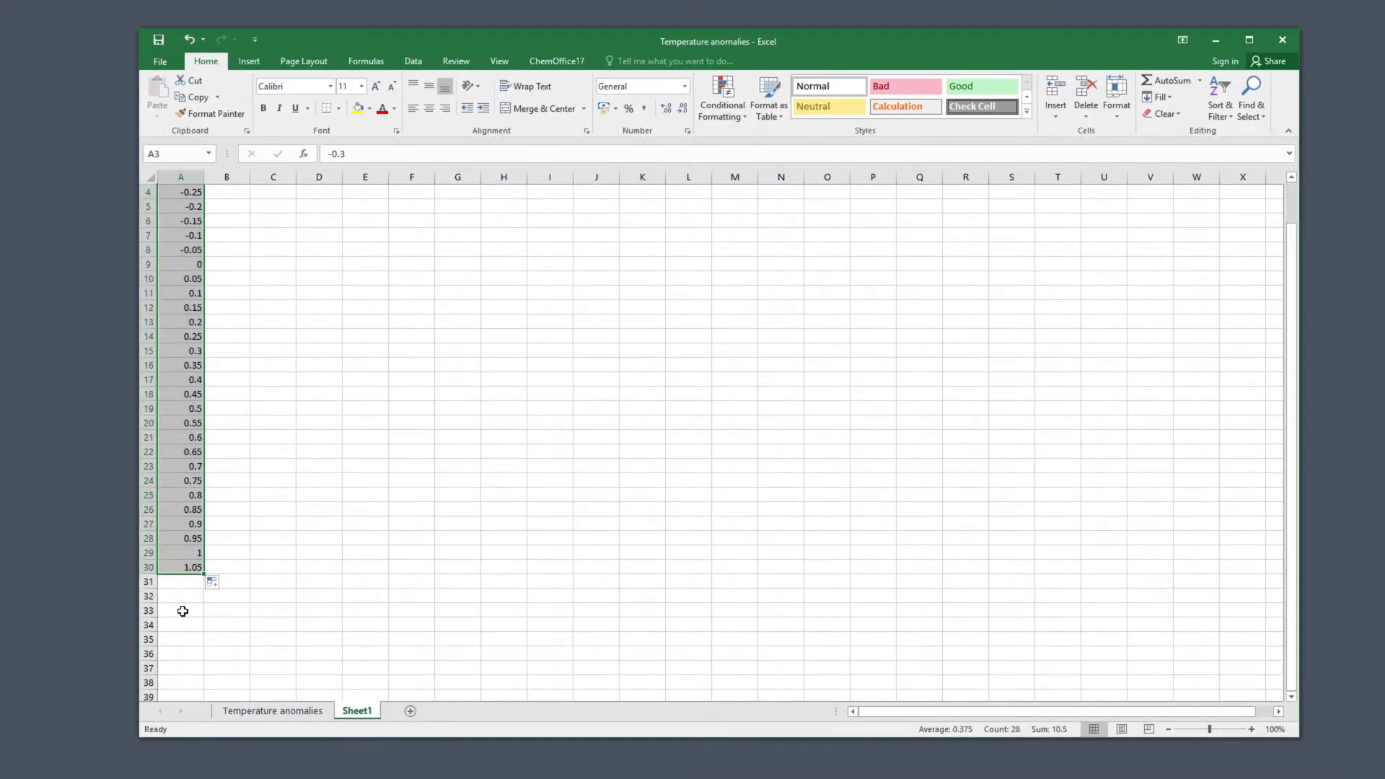
scroll(227, 606, "up", 1)
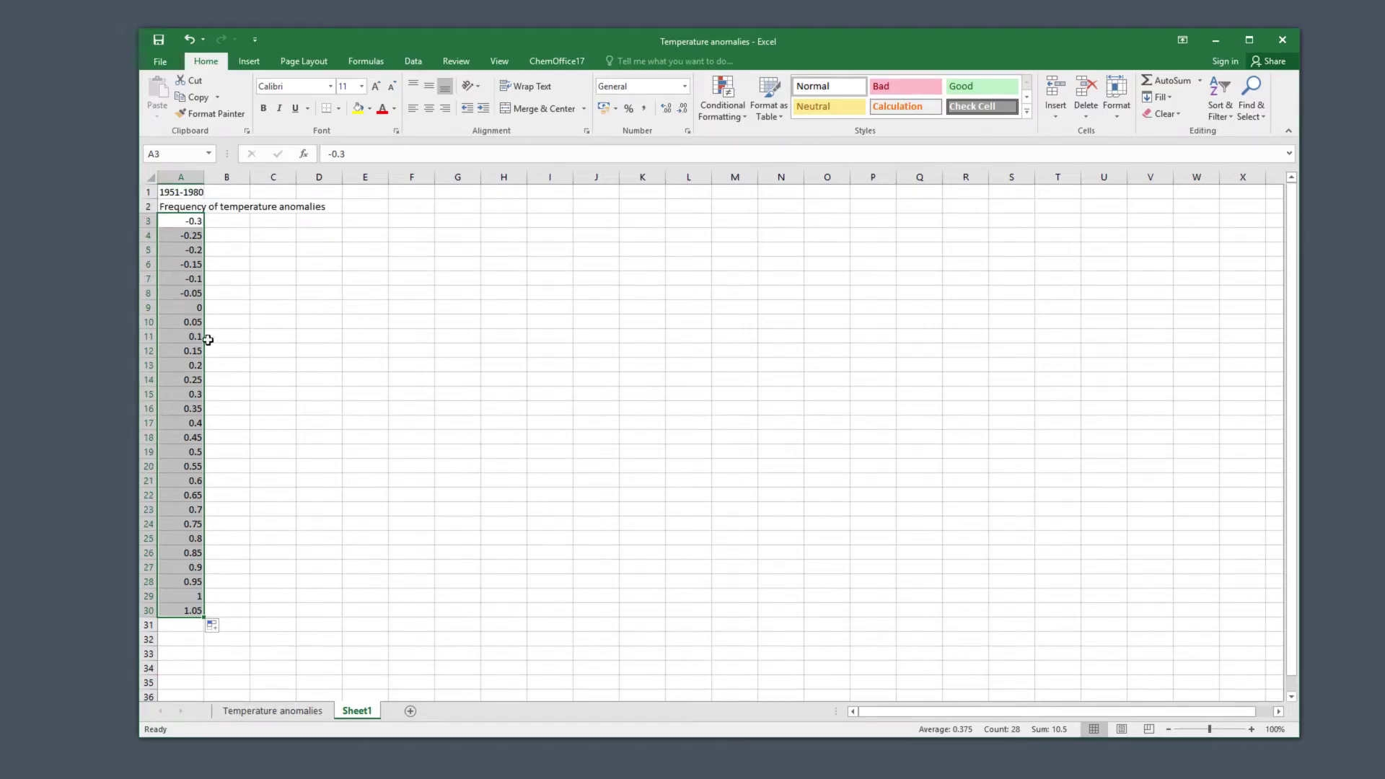
- Turn on AutoFilter for the Temperature anomalies header row and open the Year column's filter options
left_click(233, 221)
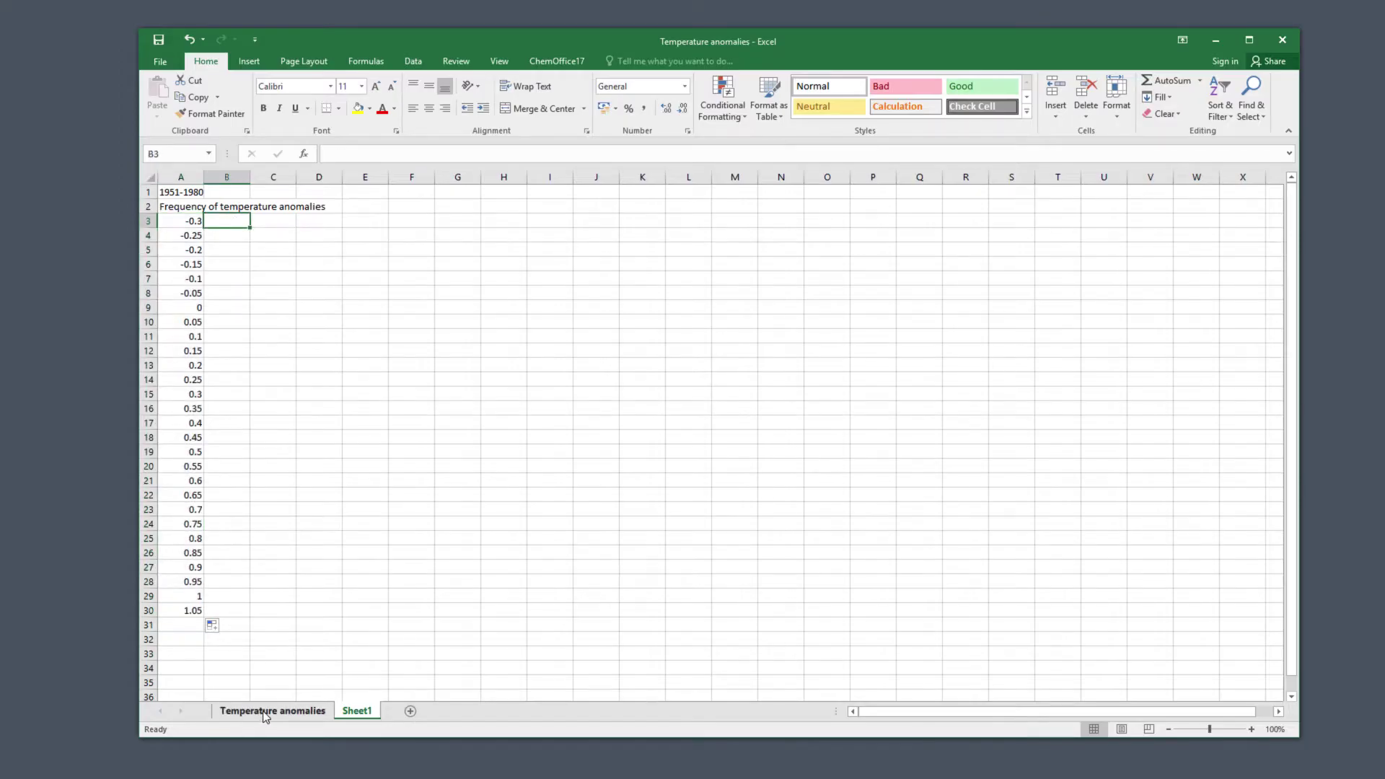
left_click(245, 717)
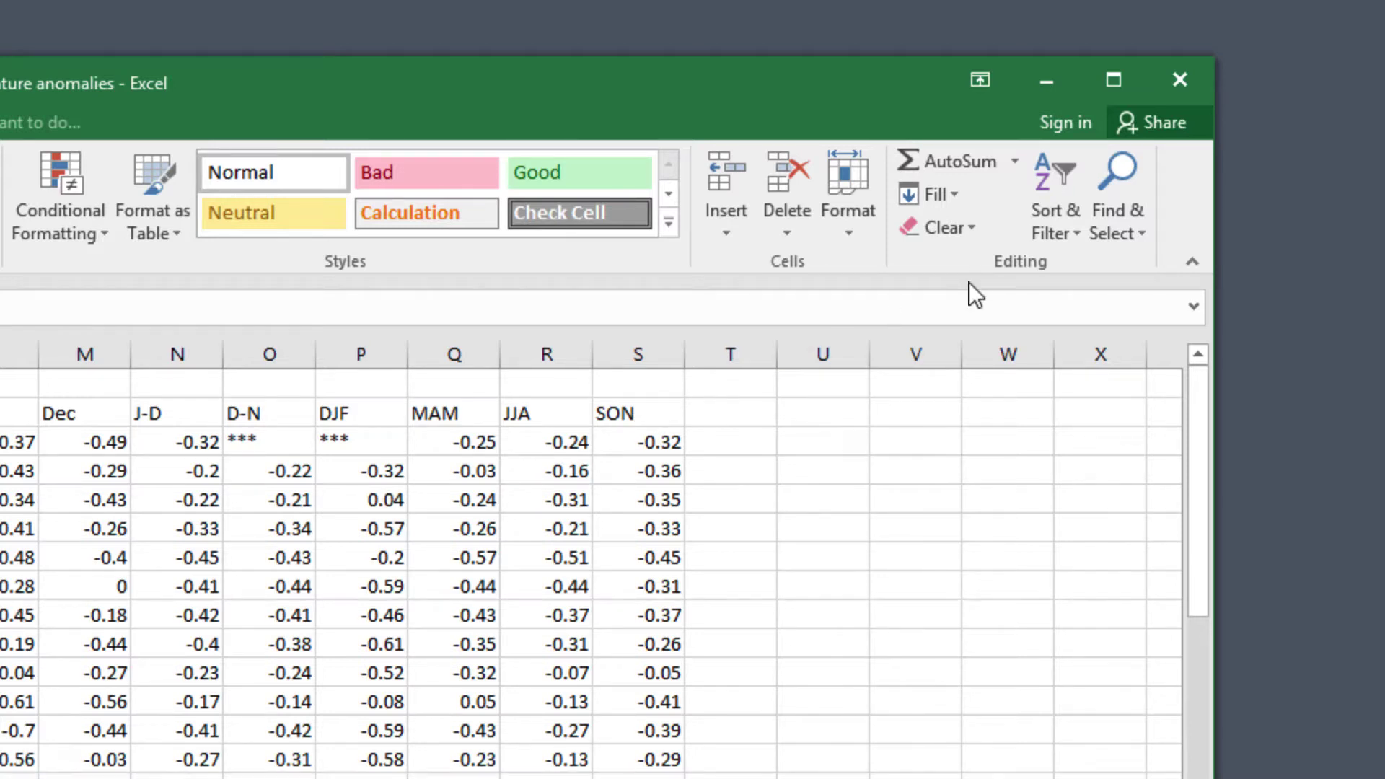
left_click(1053, 206)
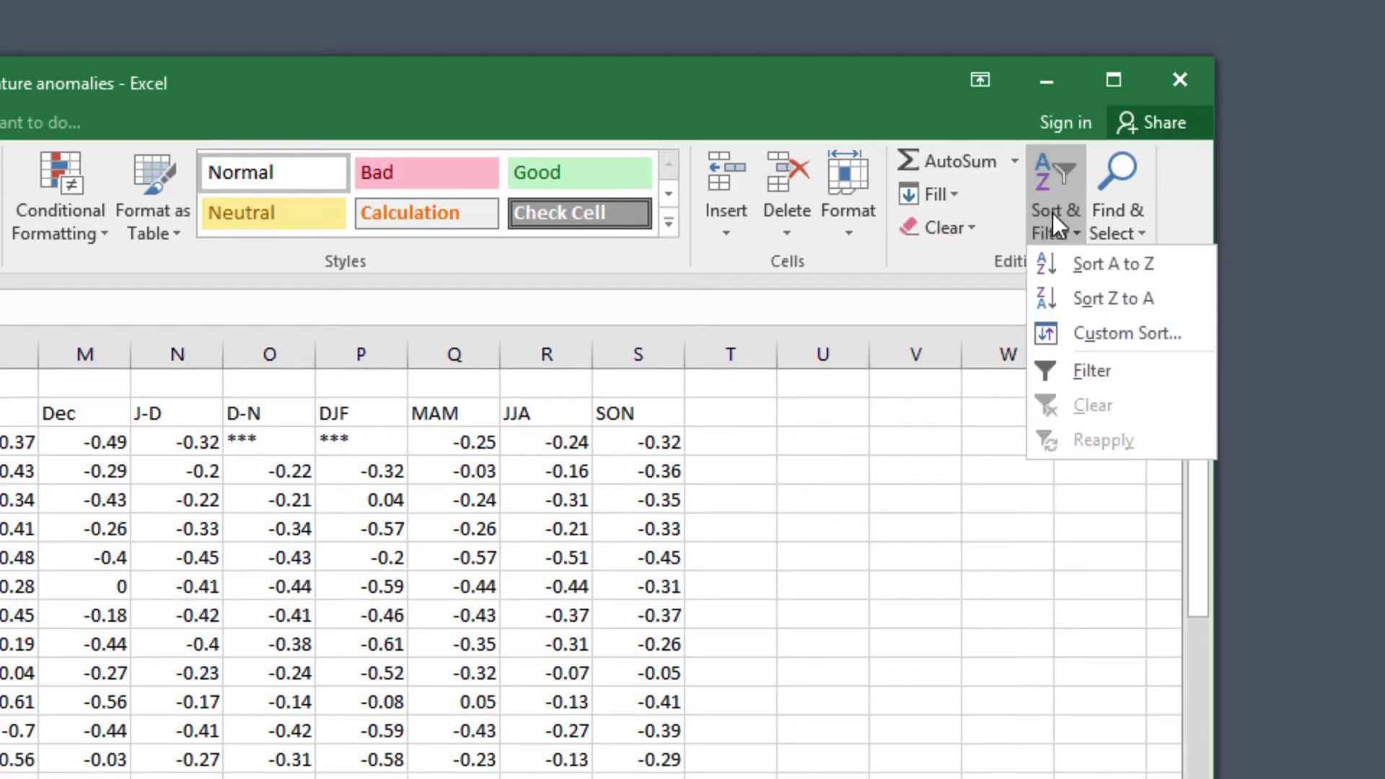
left_click(1076, 371)
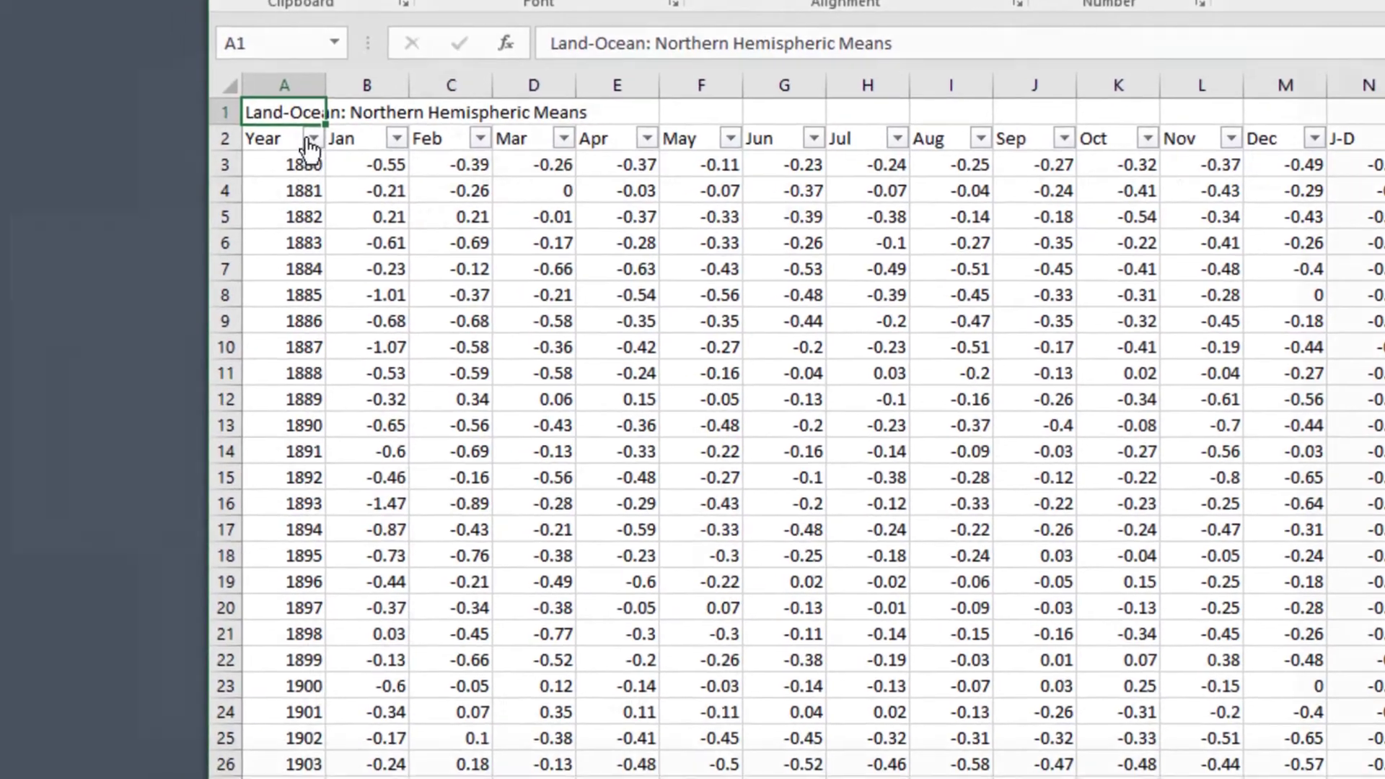
left_click(175, 168)
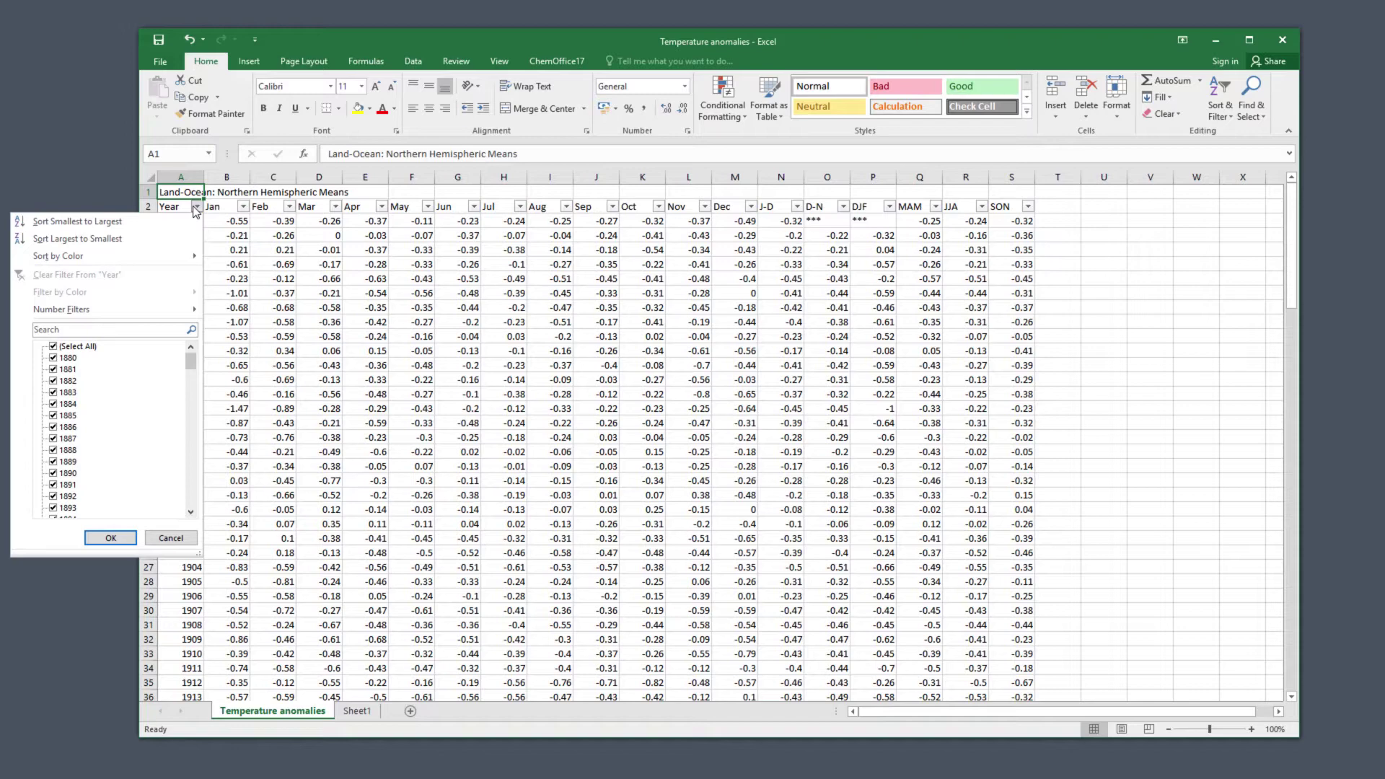
- Apply a custom Year filter of at least 1951 and at most 1980
mouse_move(107, 314)
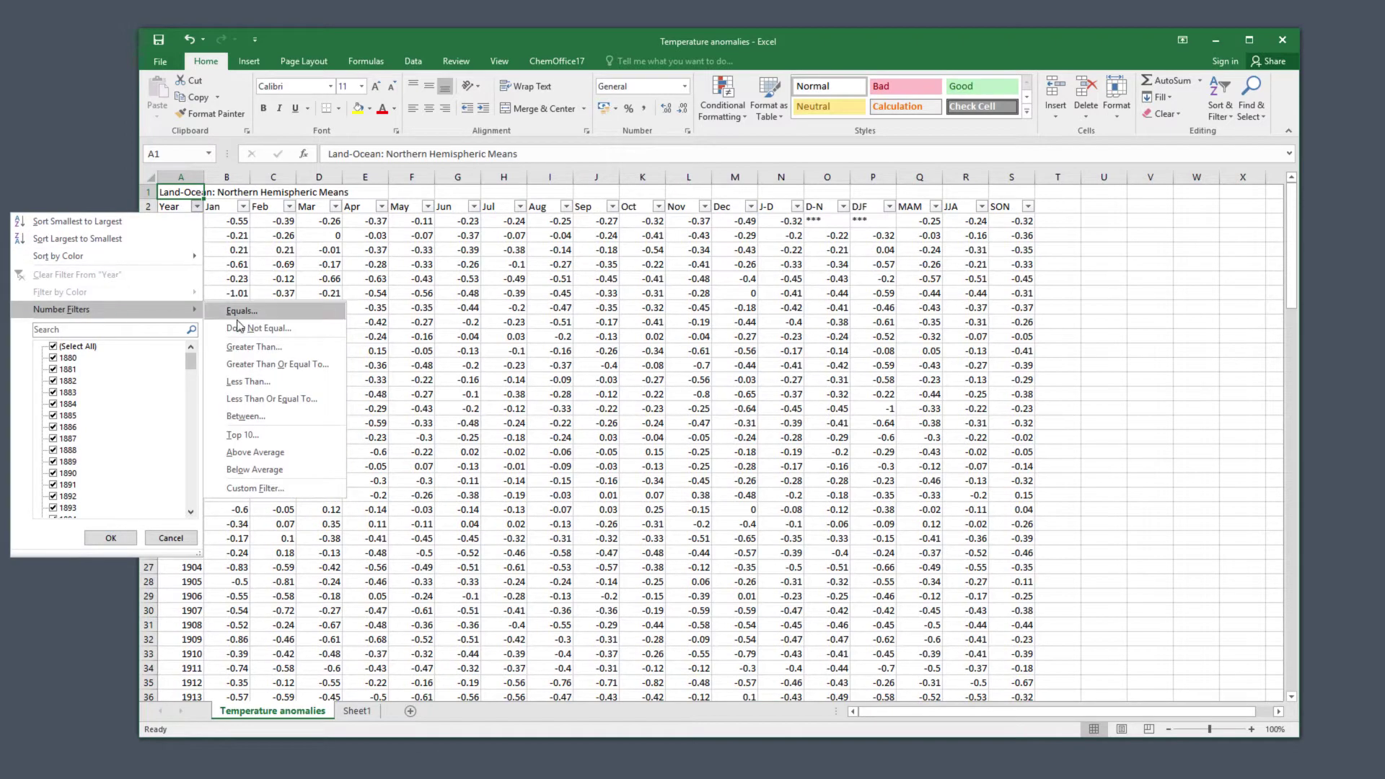
left_click(271, 426)
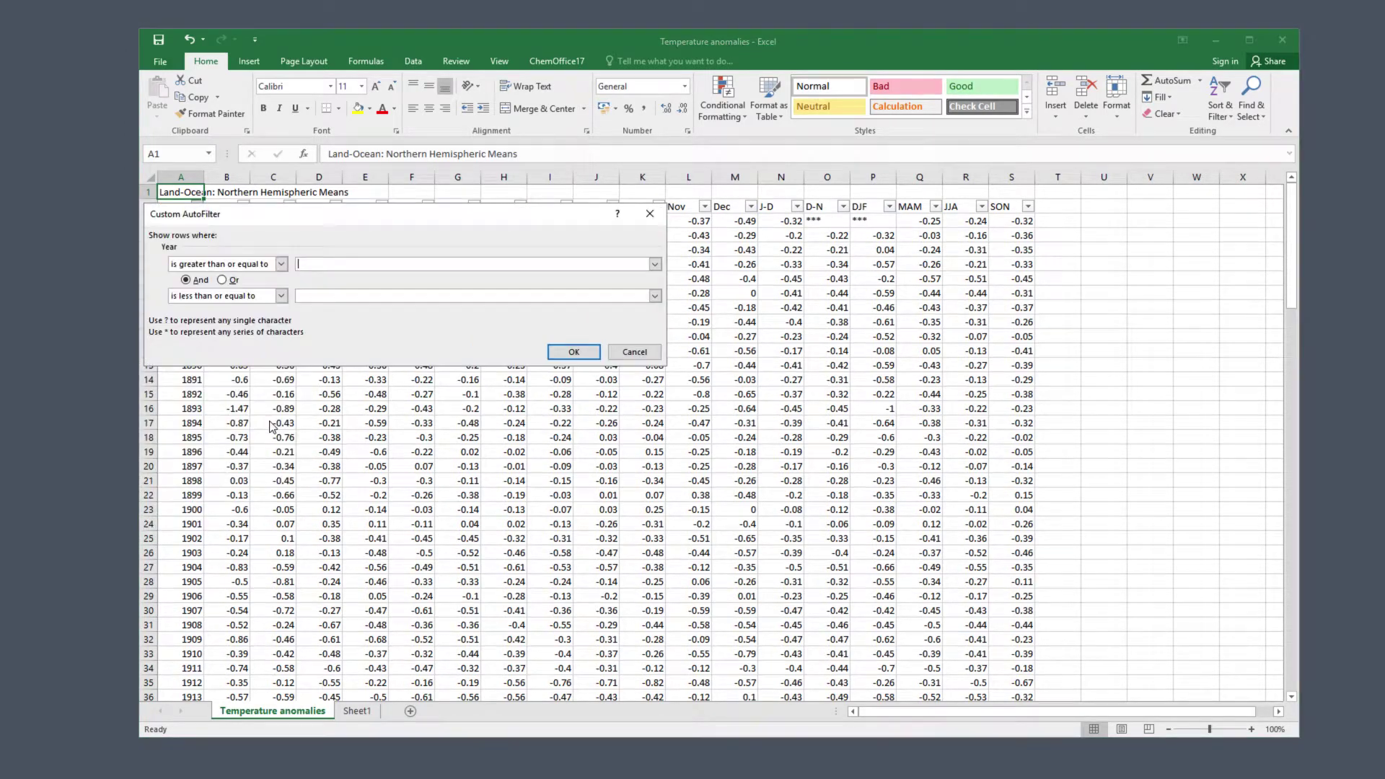
type("1951")
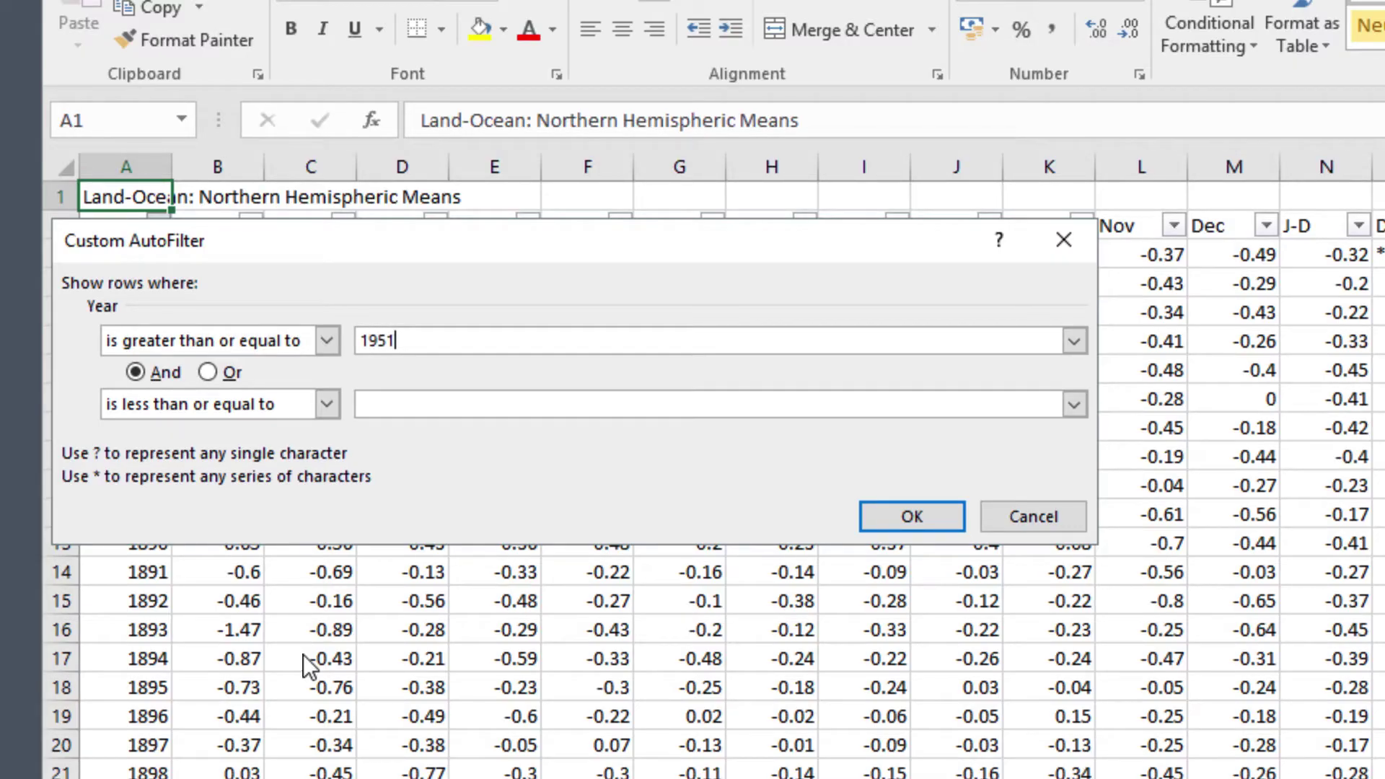
left_click(381, 401)
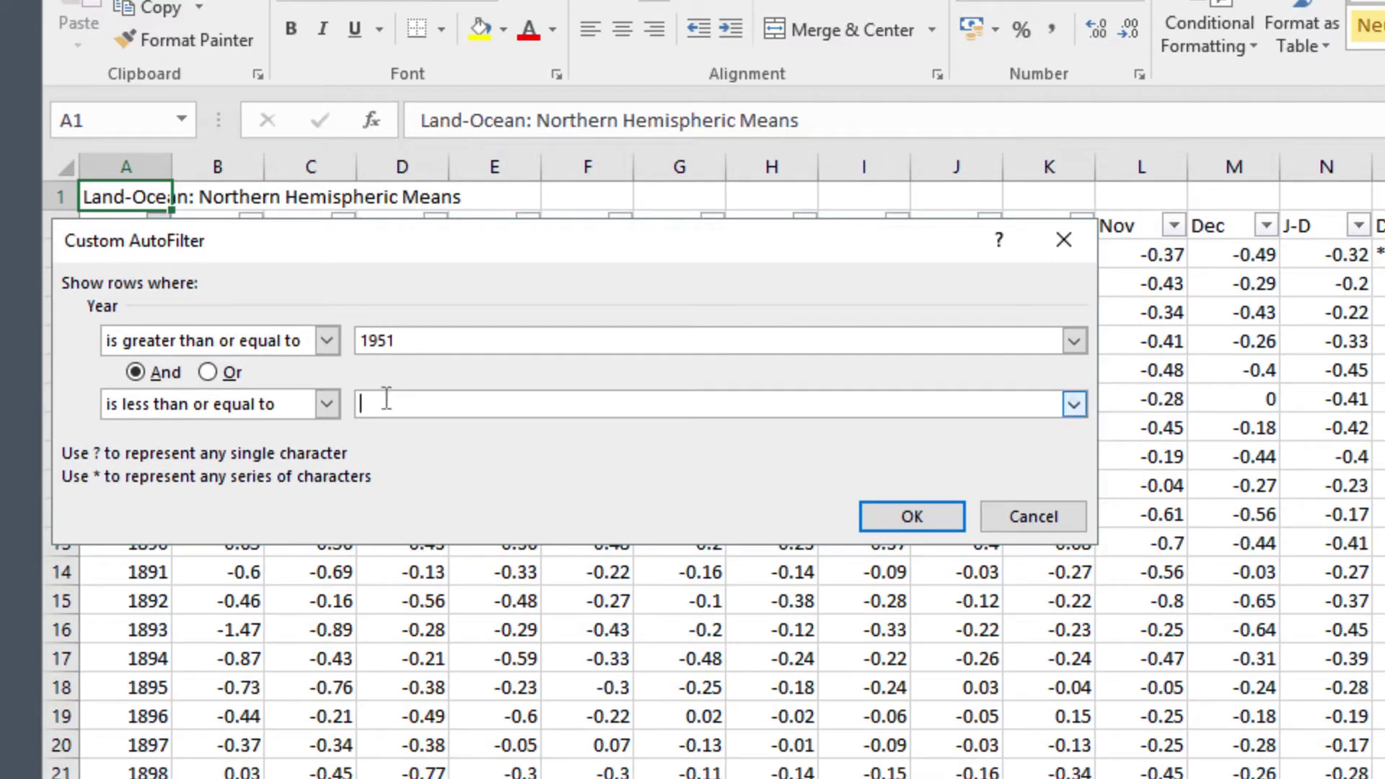
type("1980")
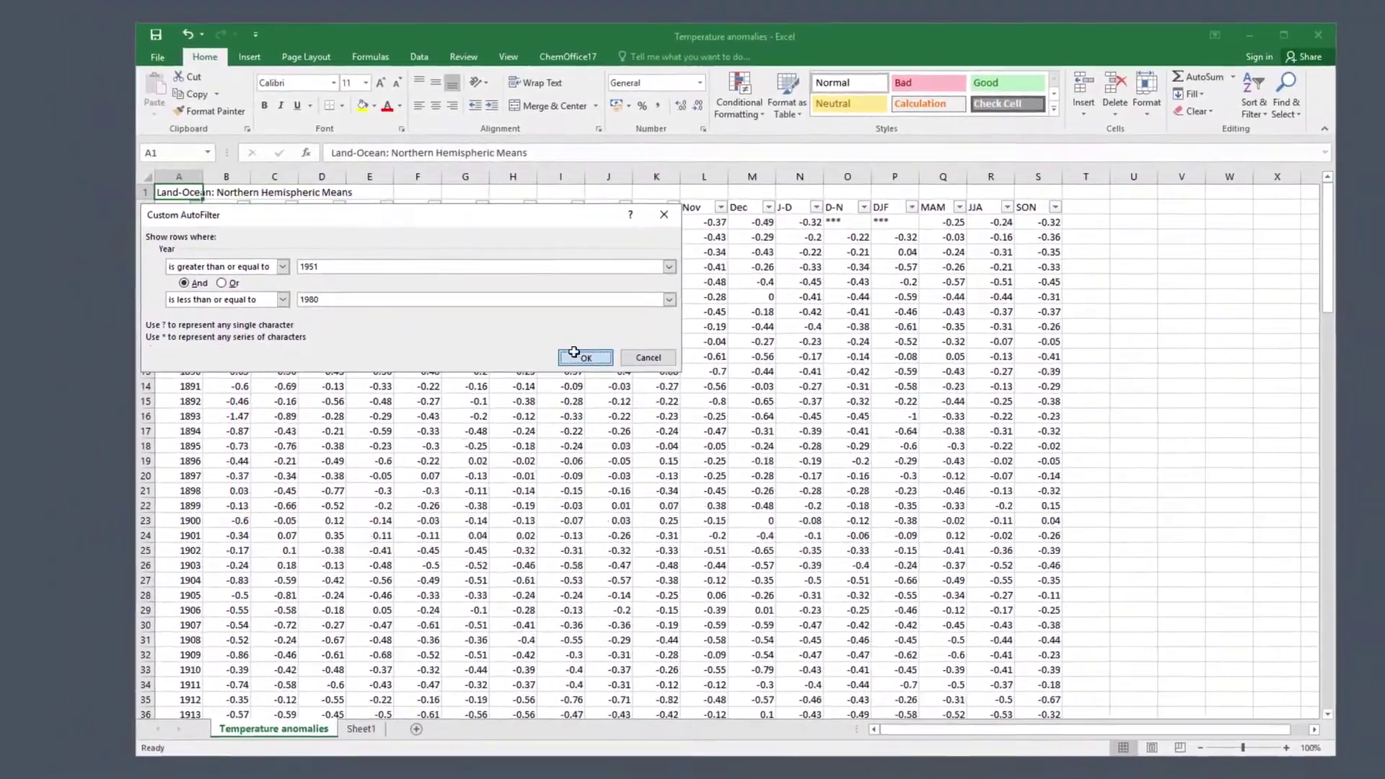
left_click(602, 370)
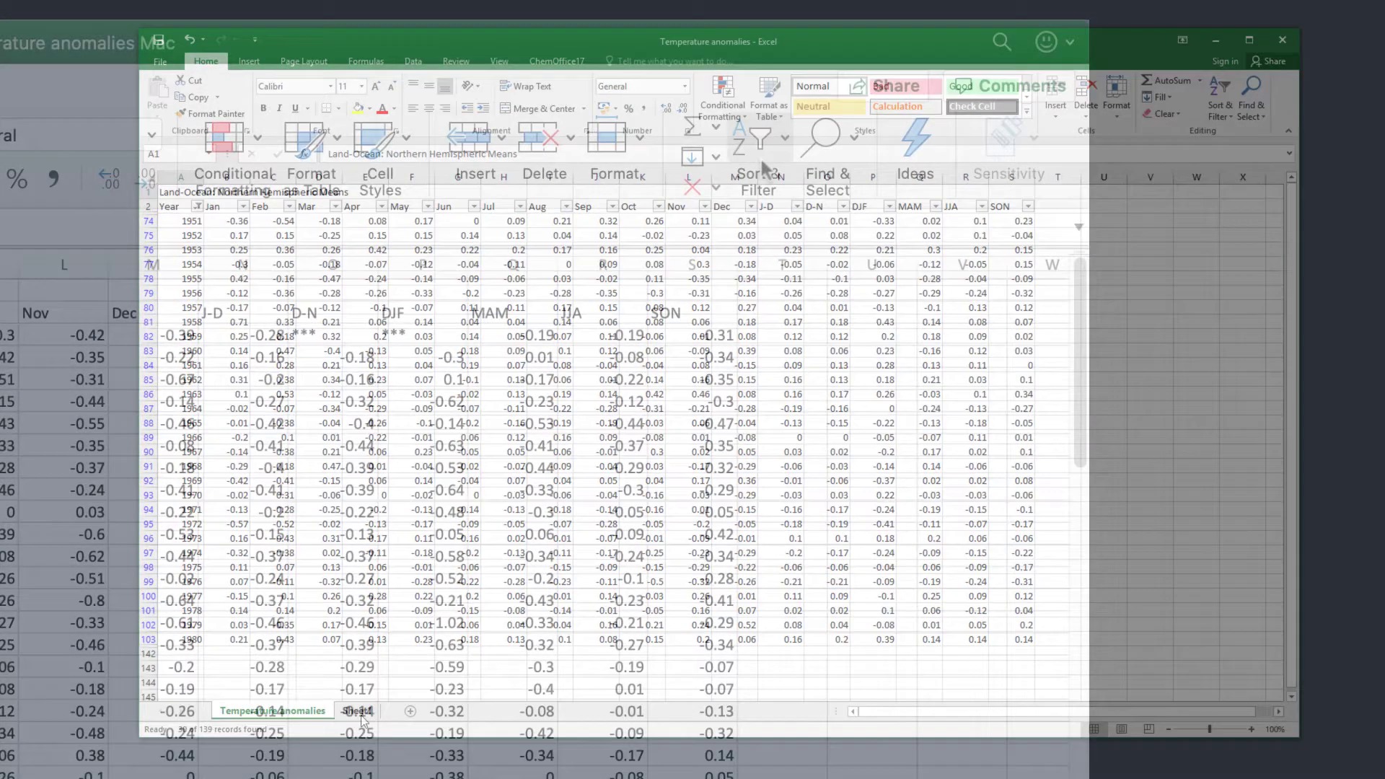
- Re-enable filtering and set the Year condition to greater than or equal to 1951, up to 1980
left_click(773, 150)
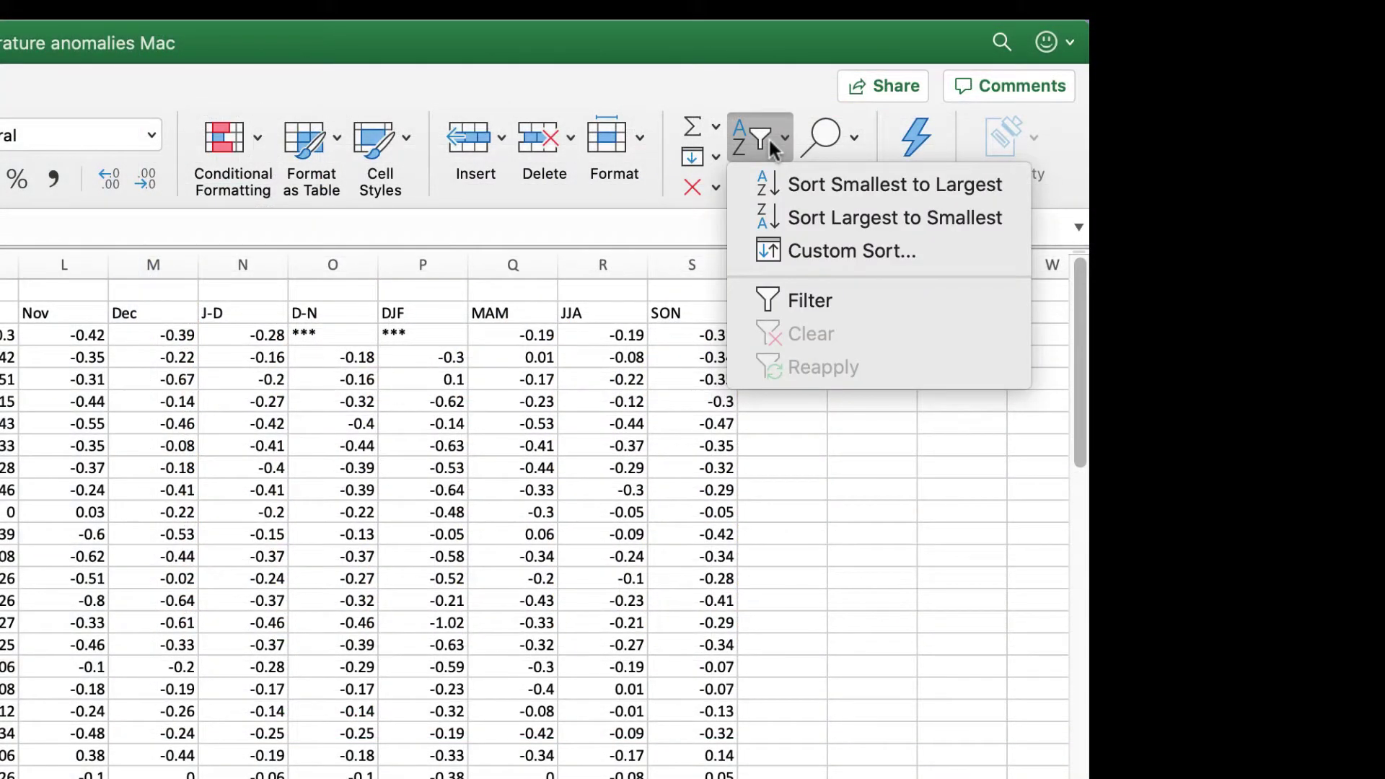
left_click(795, 300)
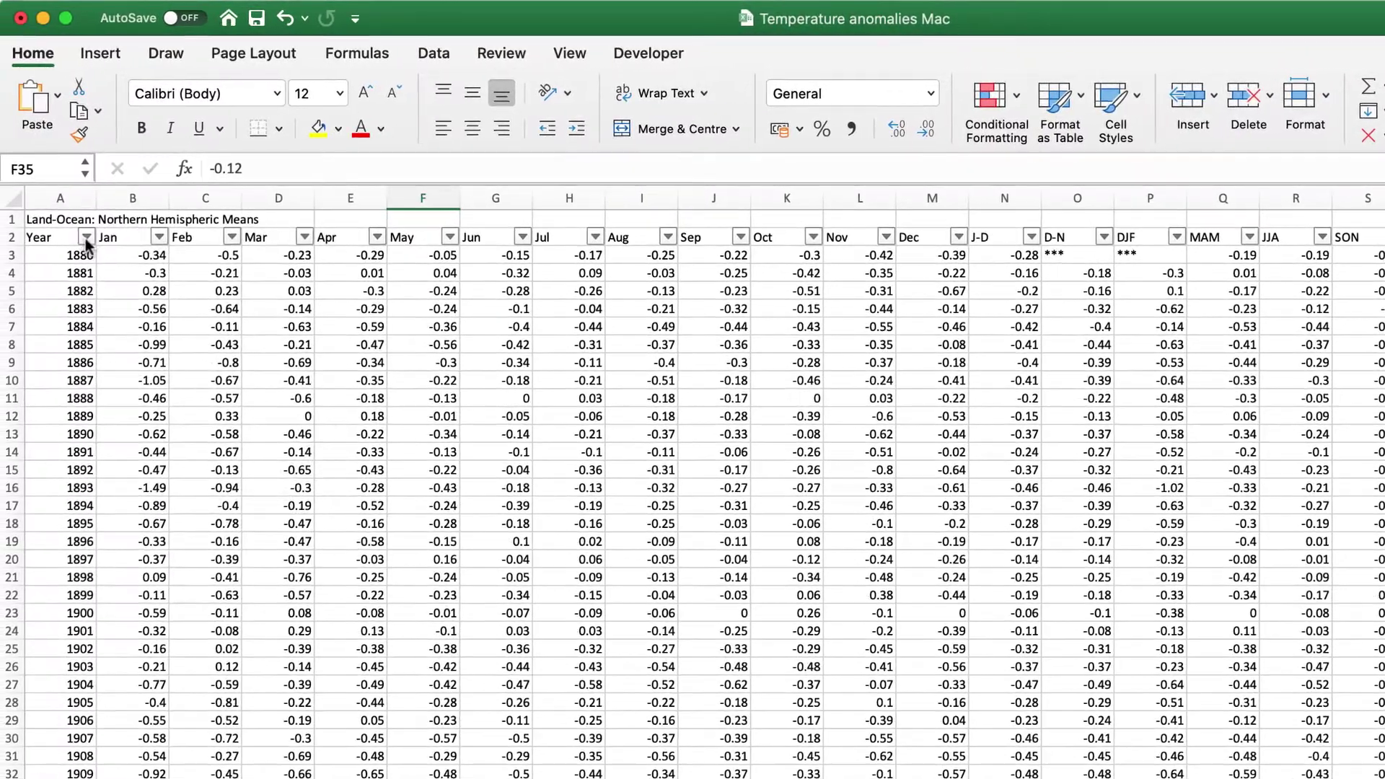
left_click(87, 237)
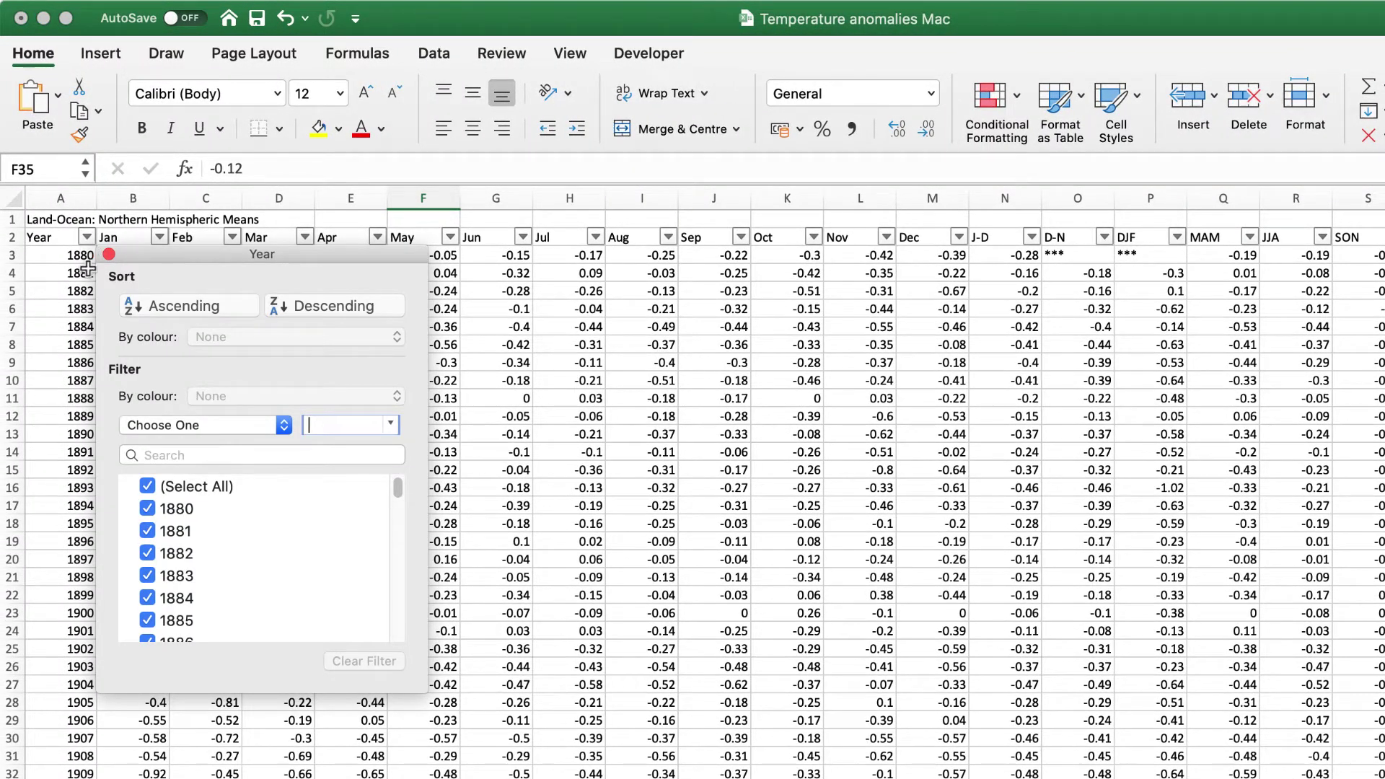
left_click(169, 426)
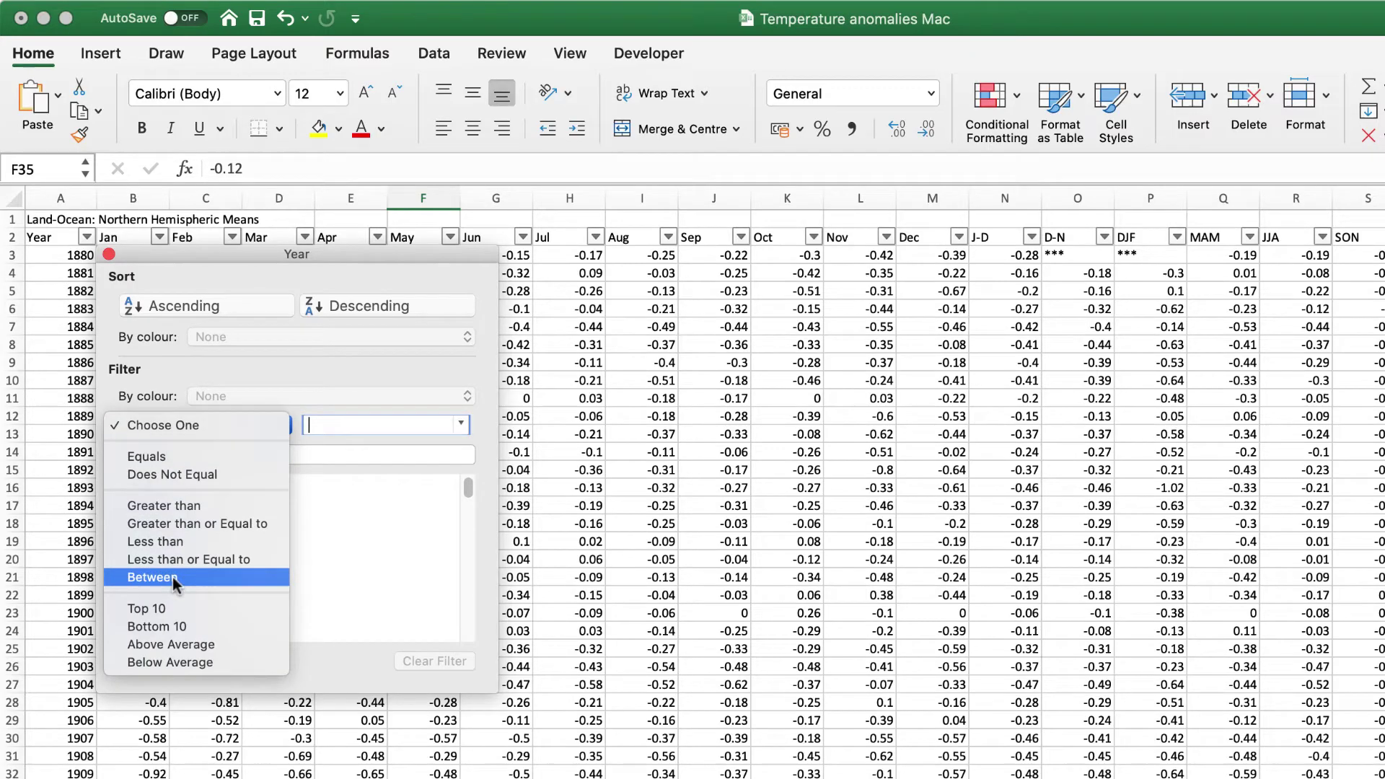
key("Up")
key("Up")
key("Up")
key("Return")
type("1951")
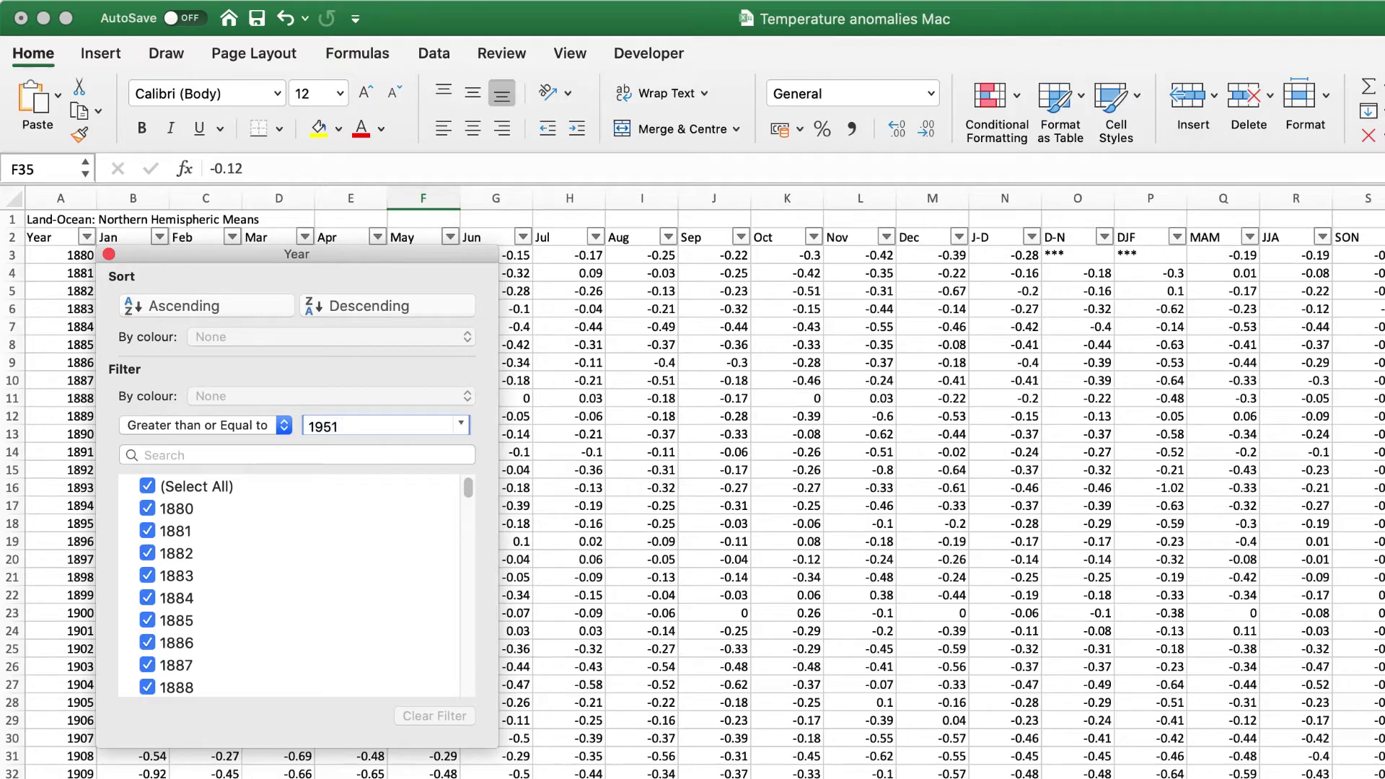
key("Tab")
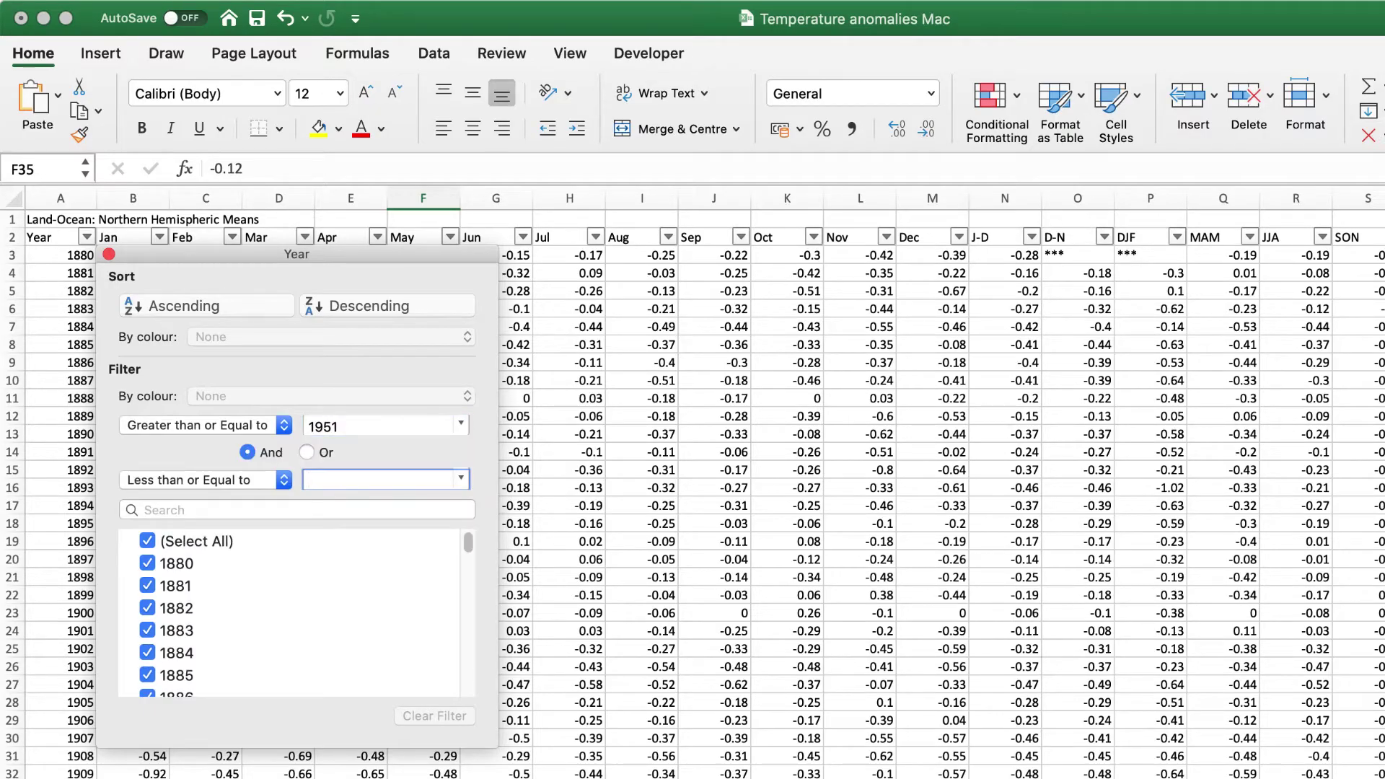
type("1")
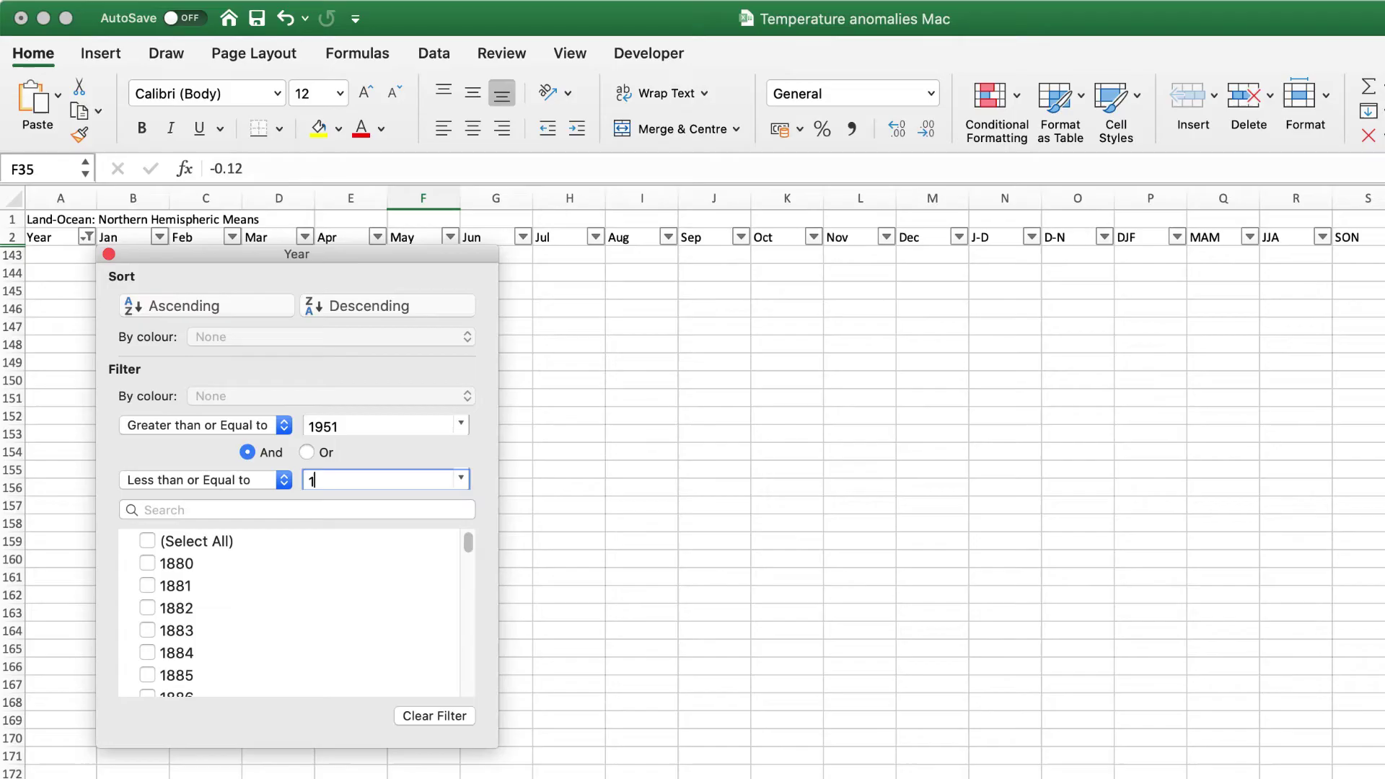
type("980")
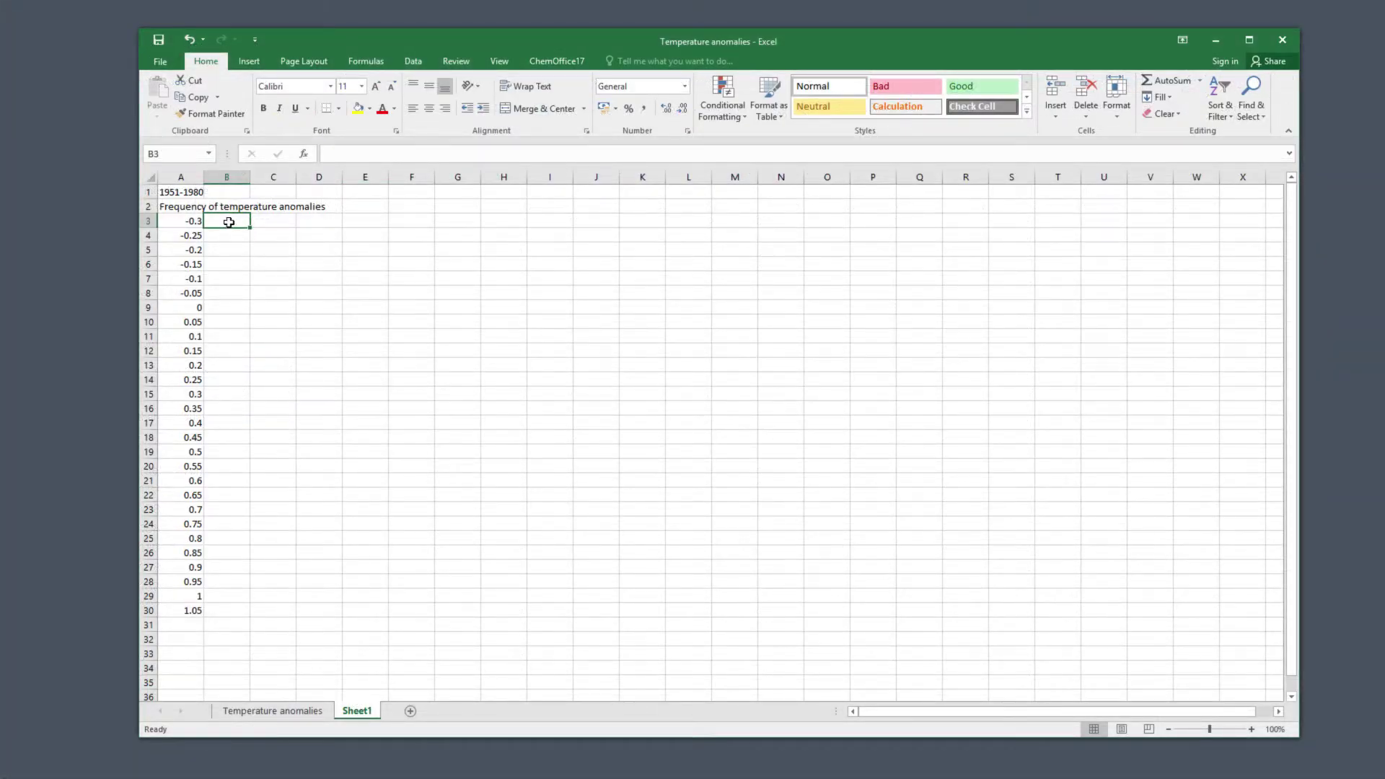
- On Sheet1, select B3:B30 and start the =FREQUENCY( formula
left_click_drag(228, 222, 224, 606)
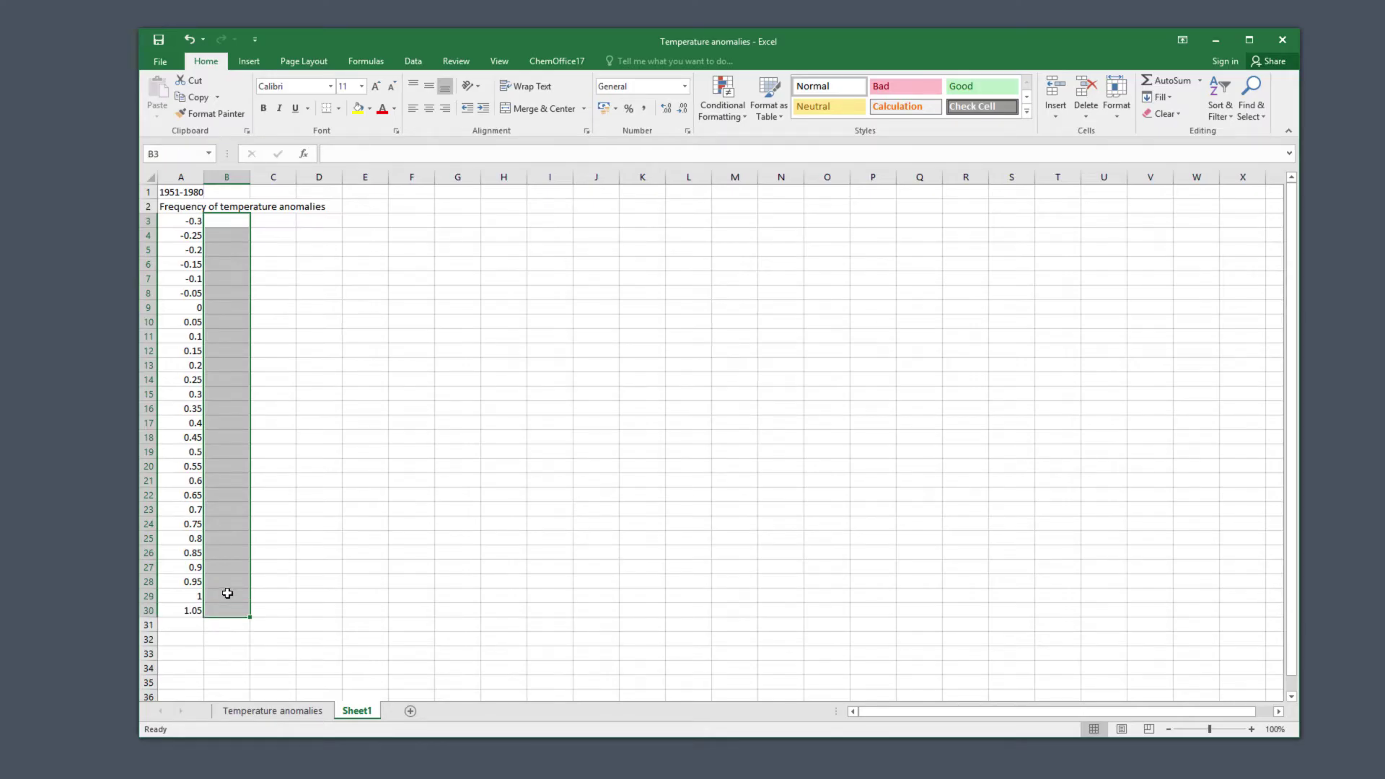
left_click(362, 155)
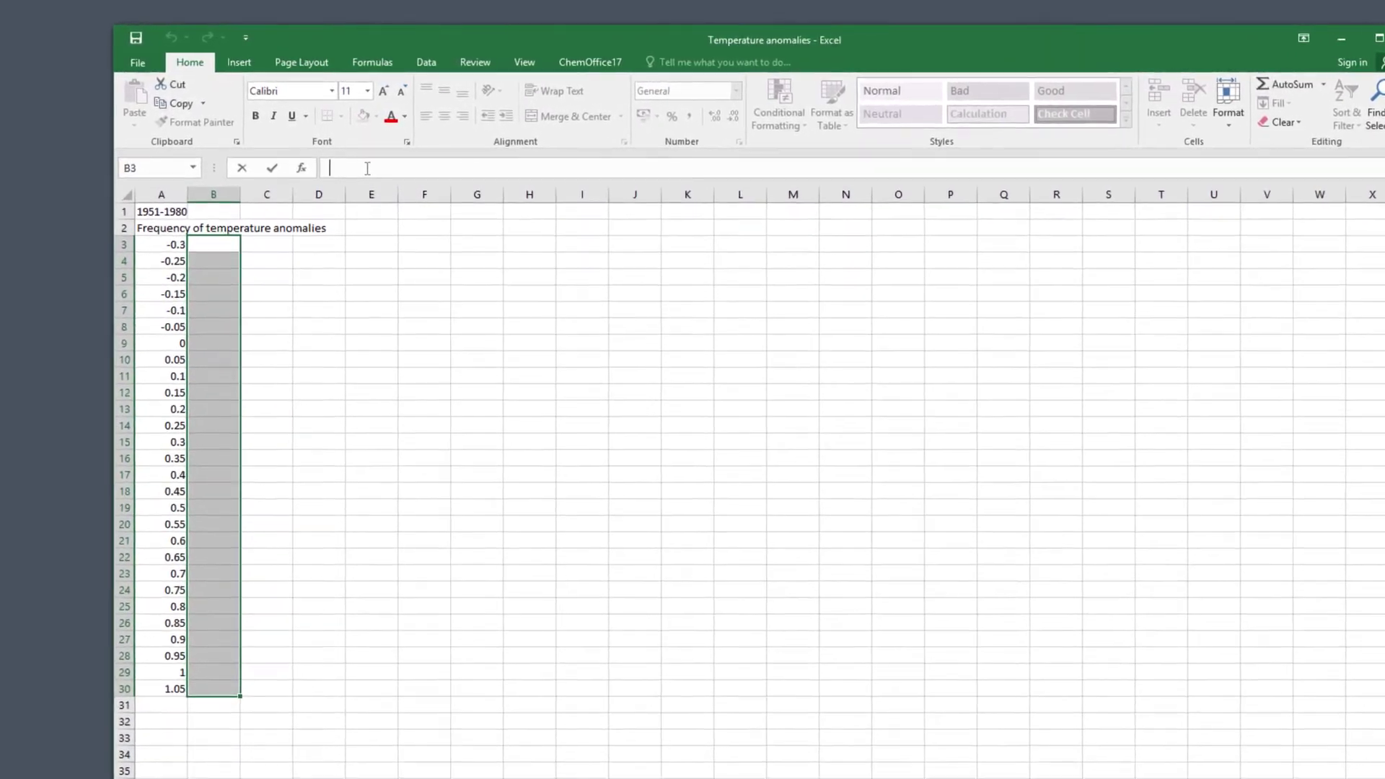
type("=FRE")
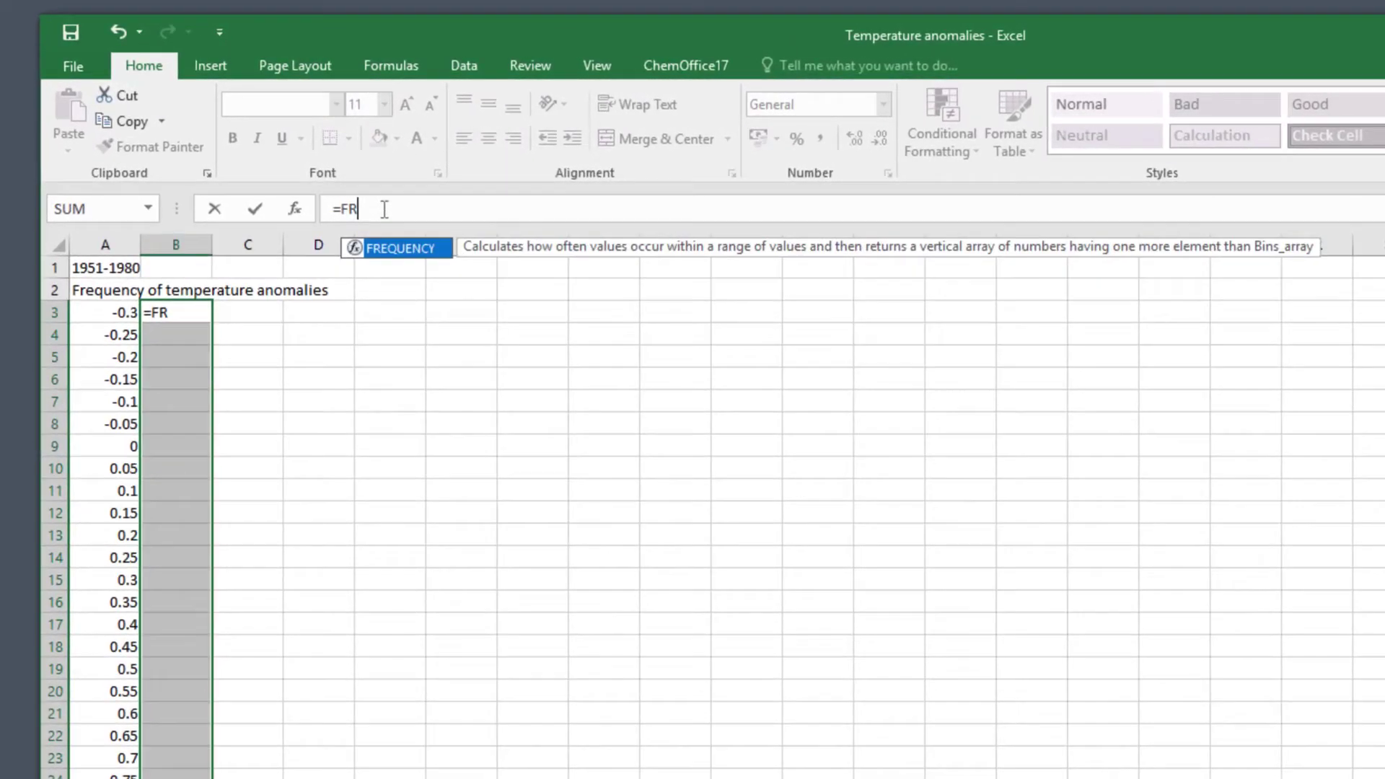
type("QUENC")
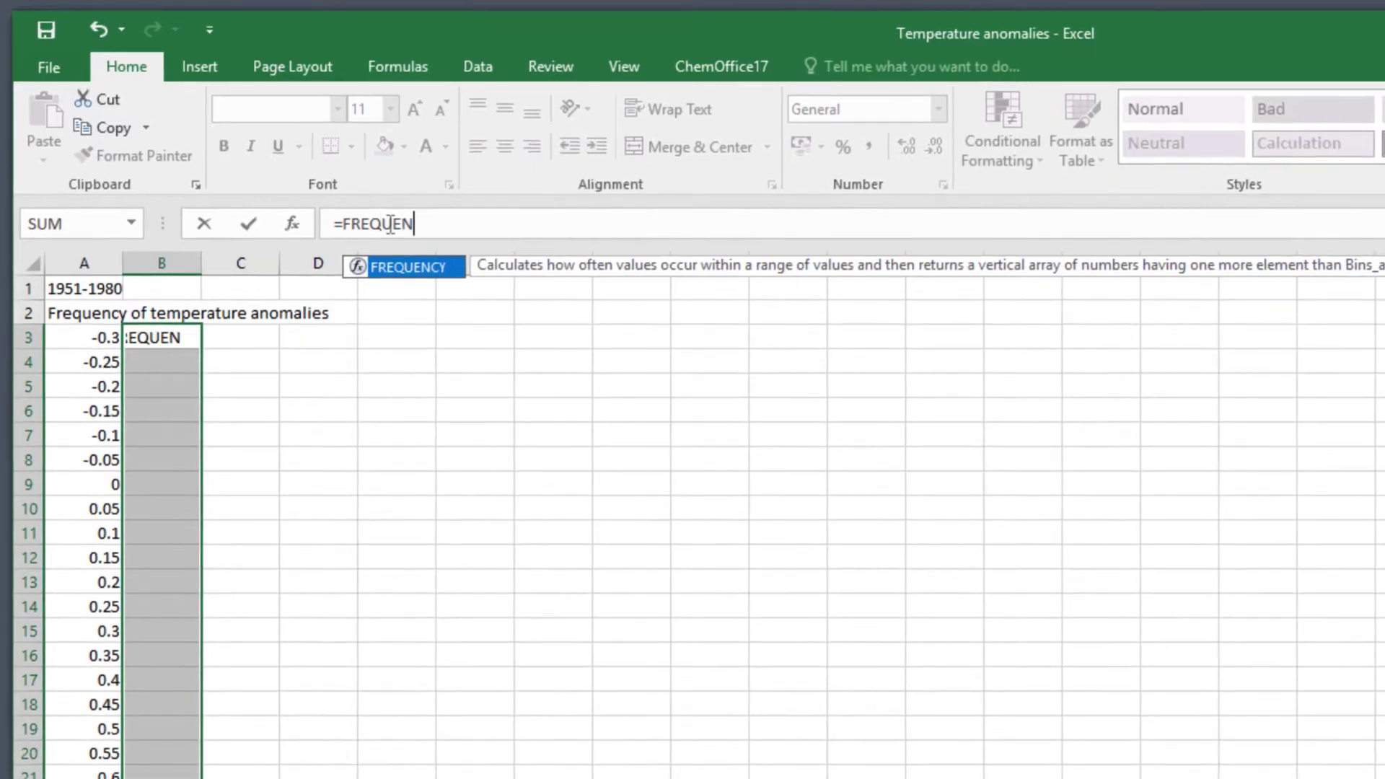
type("Y(")
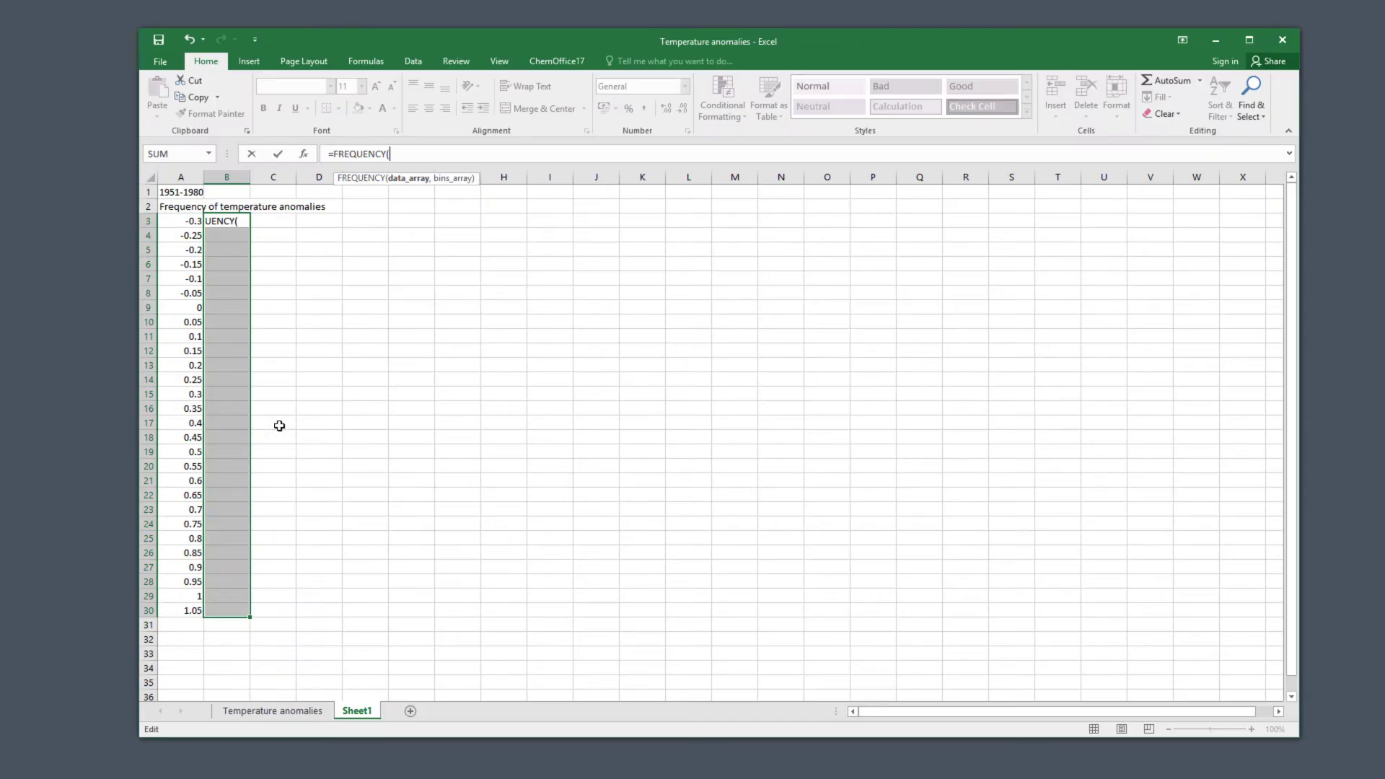
- Complete the formula as =FREQUENCY('Temperature anomalies'!G74:I103,Sheet1!A3:A30)
left_click(214, 778)
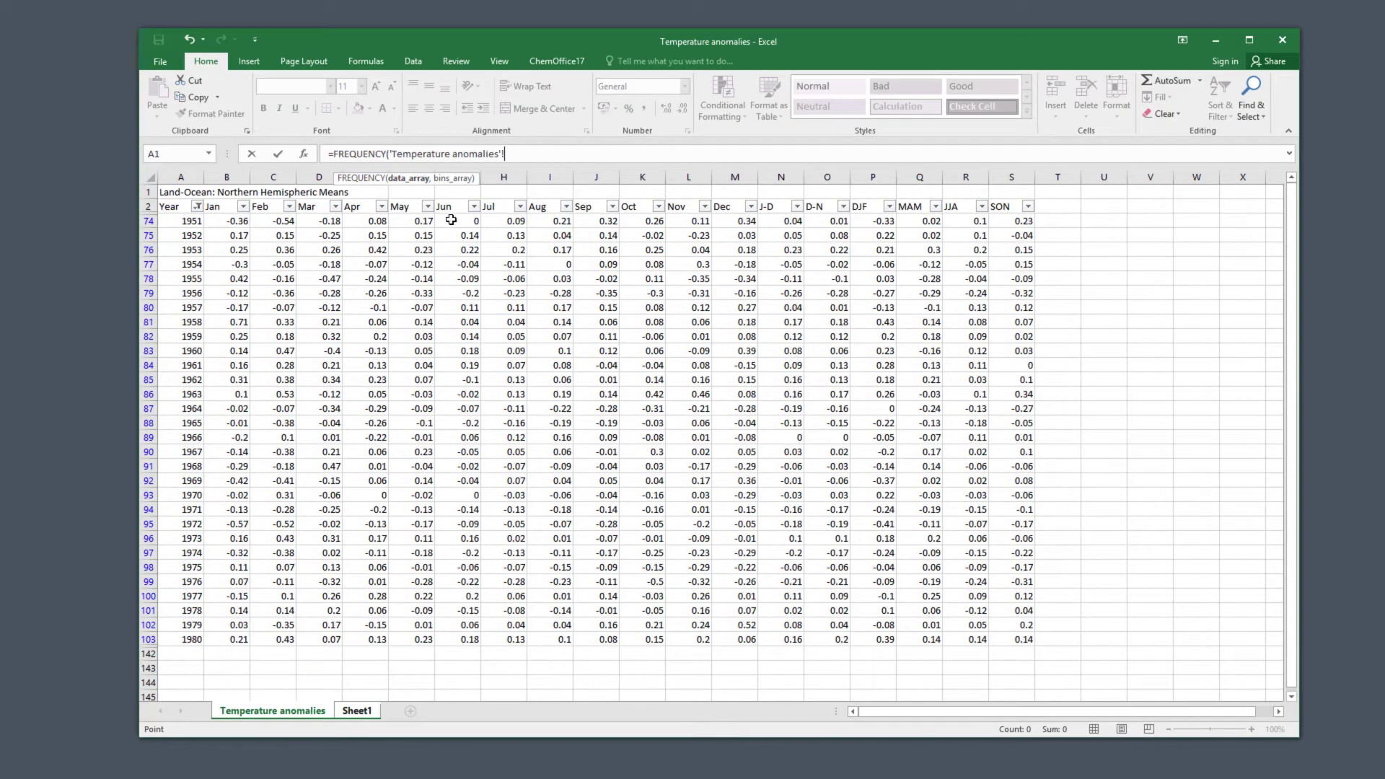
mouse_move(452, 220)
left_mouse_down()
mouse_move(547, 232)
mouse_move(548, 635)
mouse_move(563, 665)
left_mouse_up()
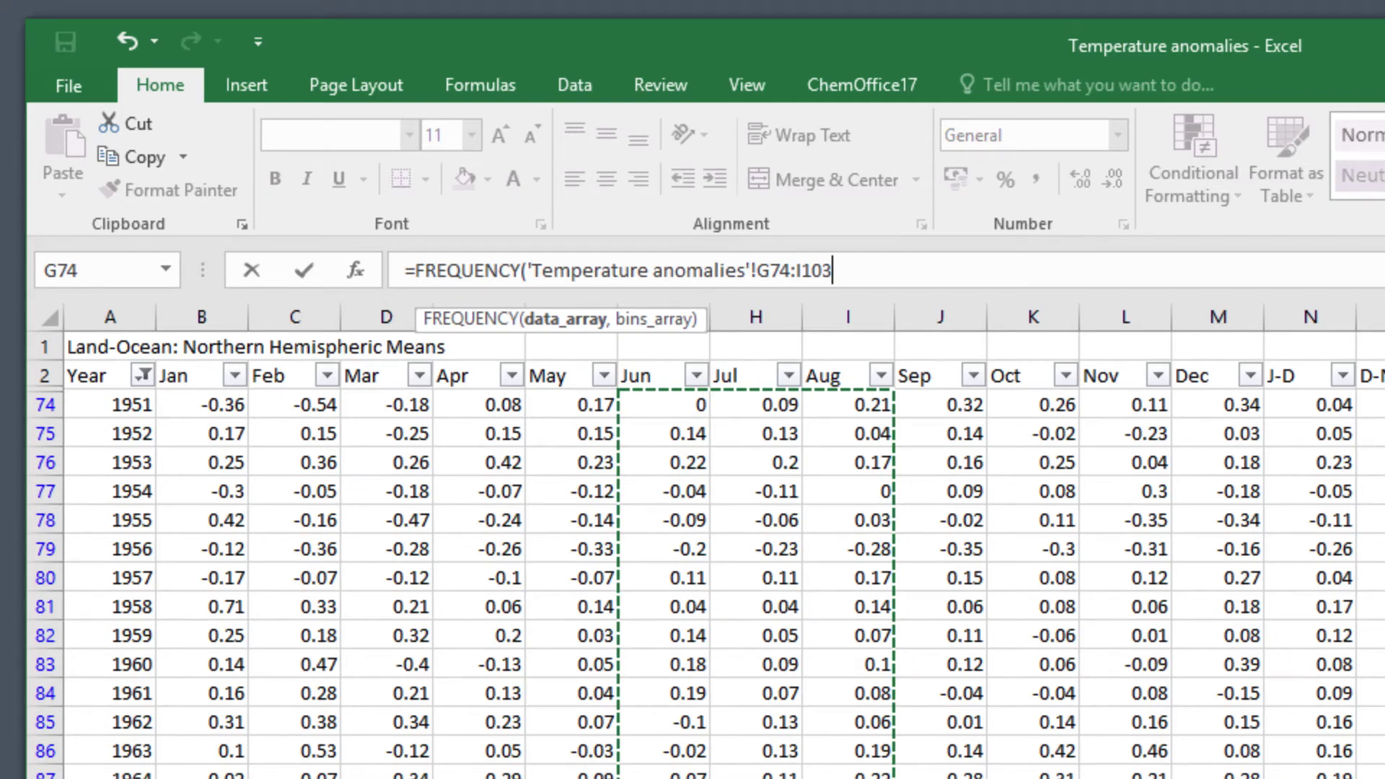
type(",")
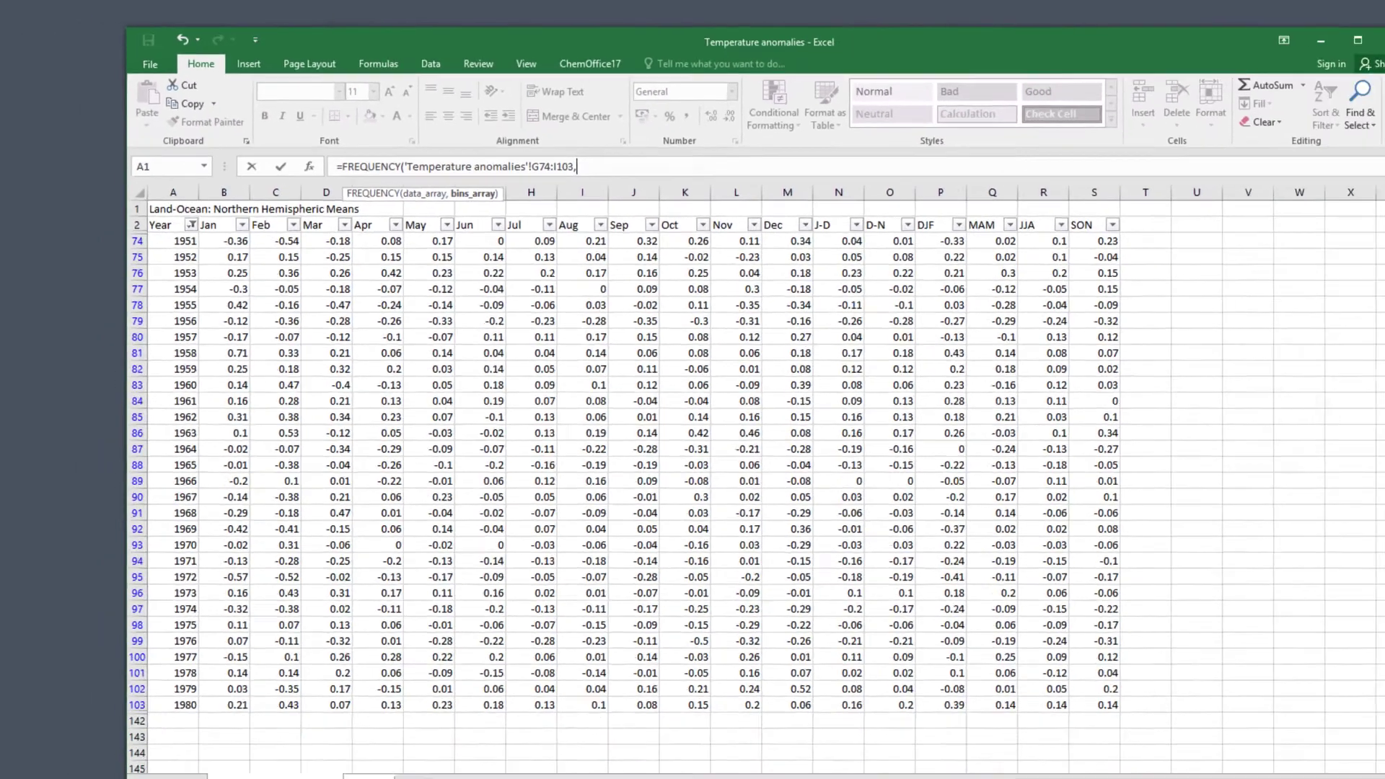
left_click(358, 711)
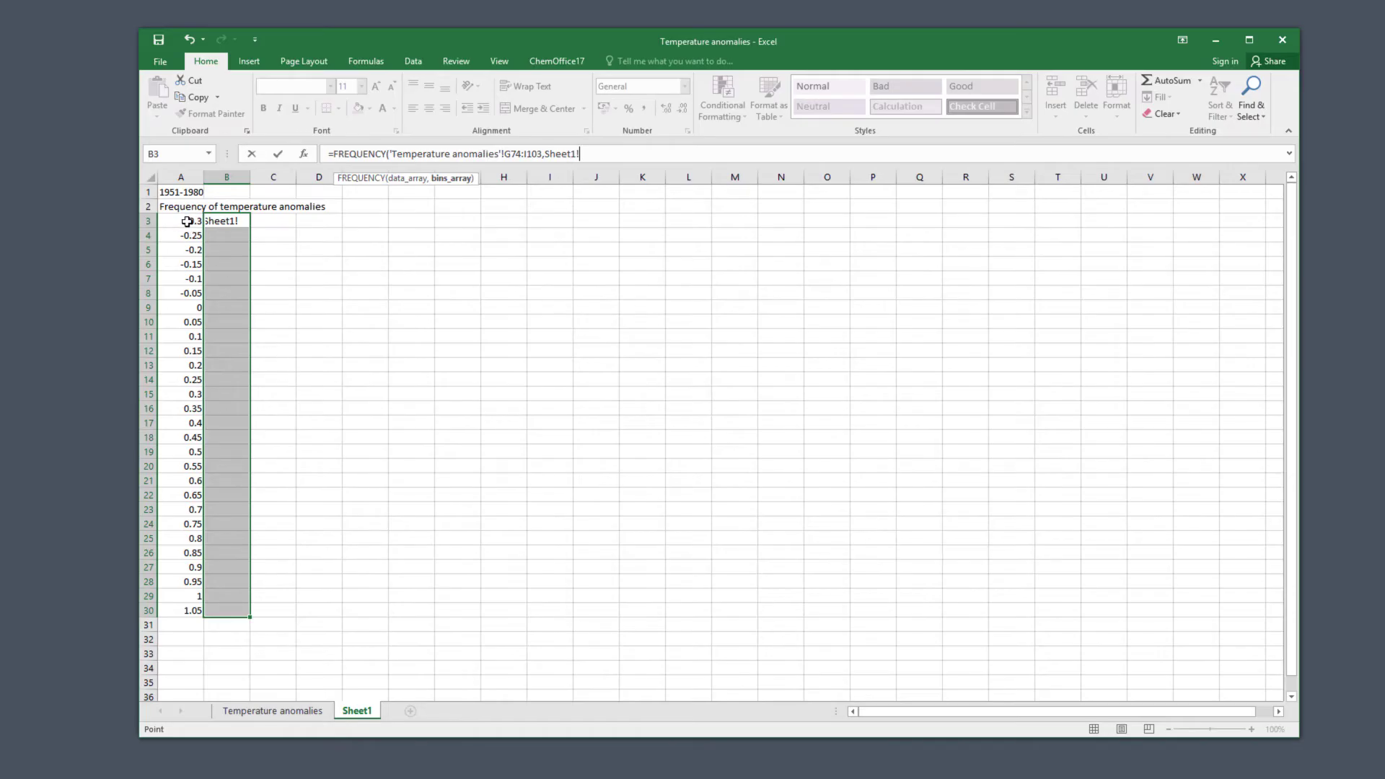
left_click_drag(191, 220, 178, 611)
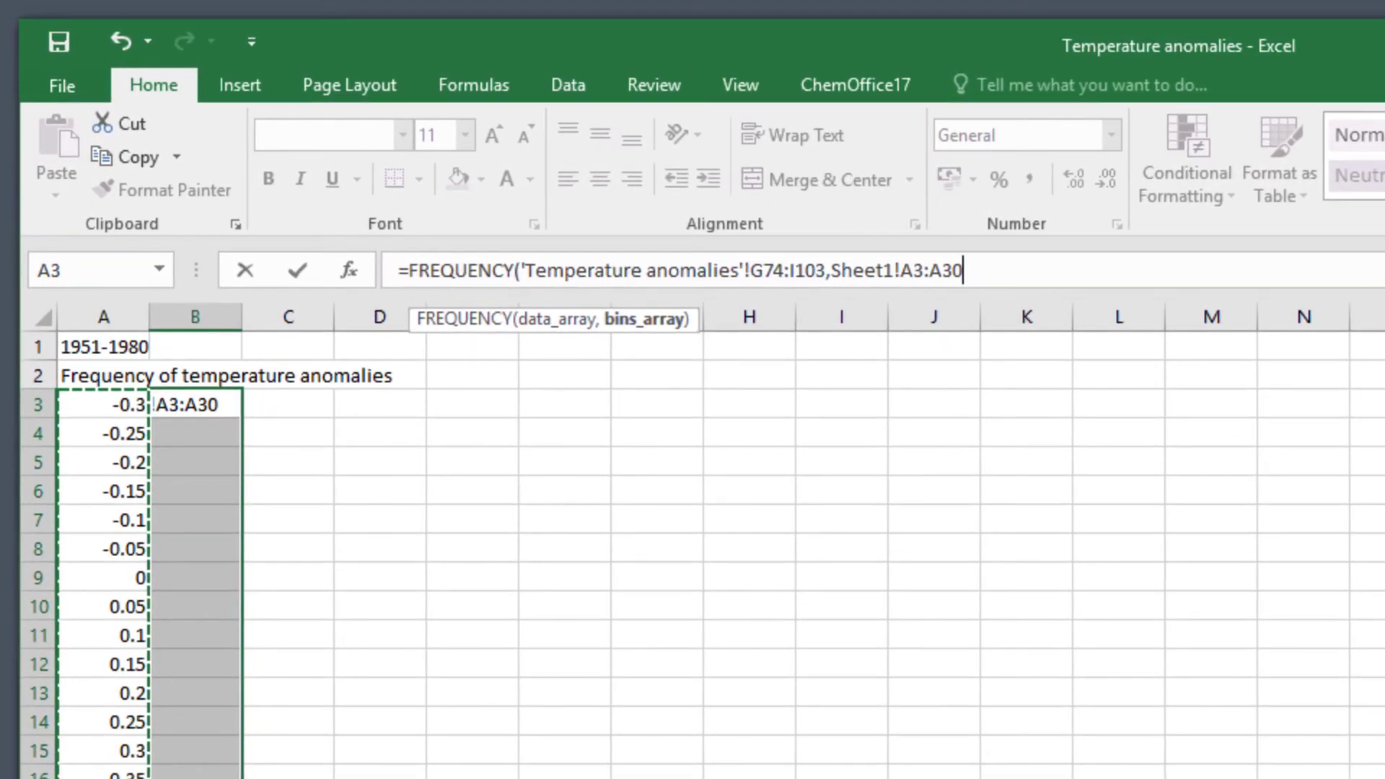
type(")")
left_click(971, 270)
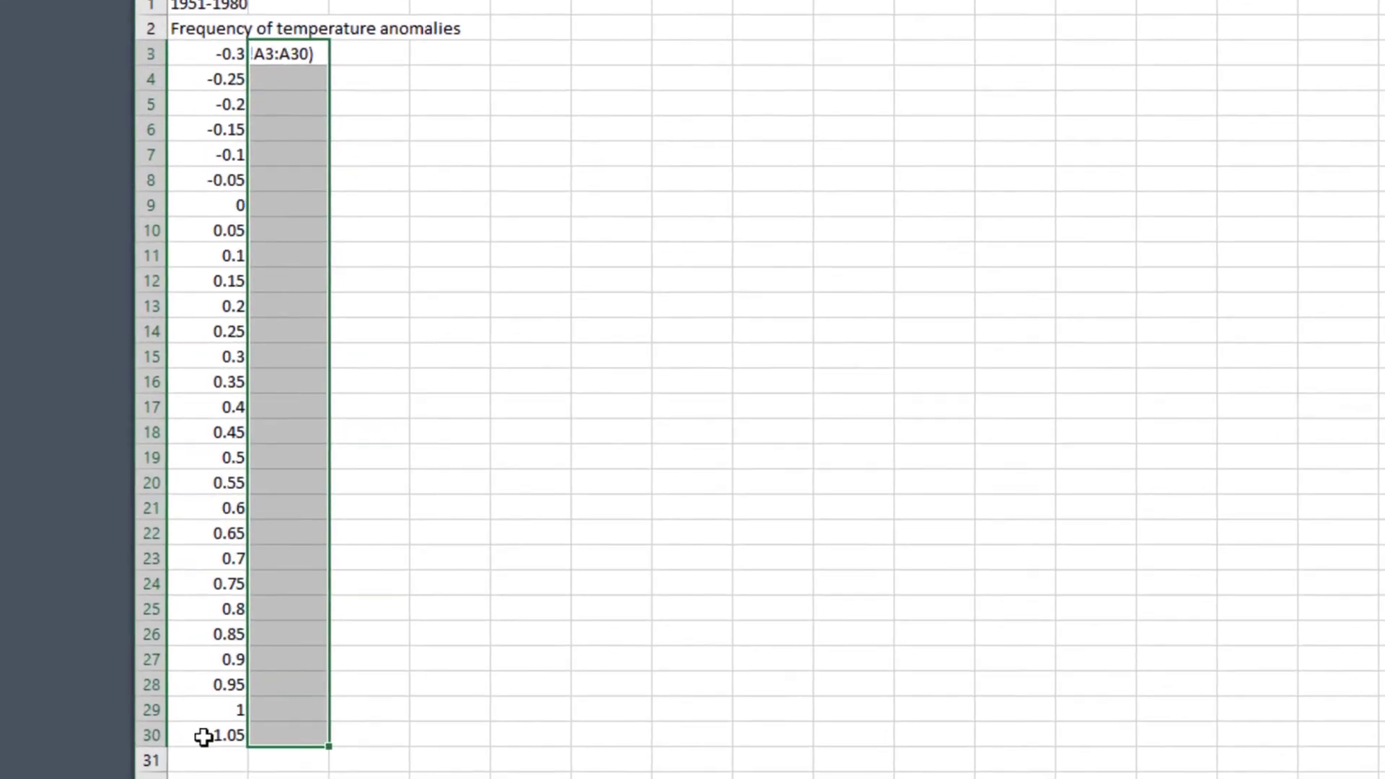
- Confirm the FREQUENCY formula as an array with Ctrl+Shift+Enter, filling bin counts into B3:B30
key("ctrl+shift+Return")
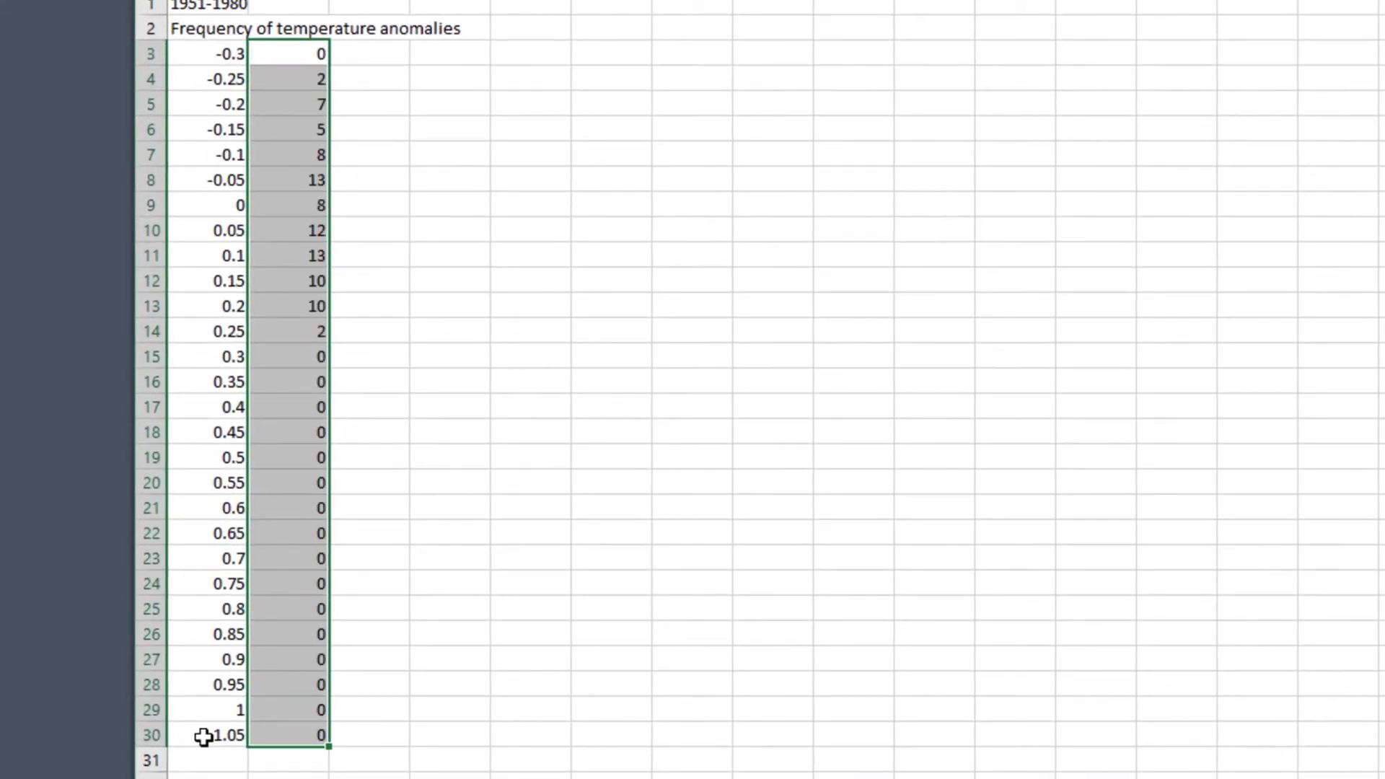